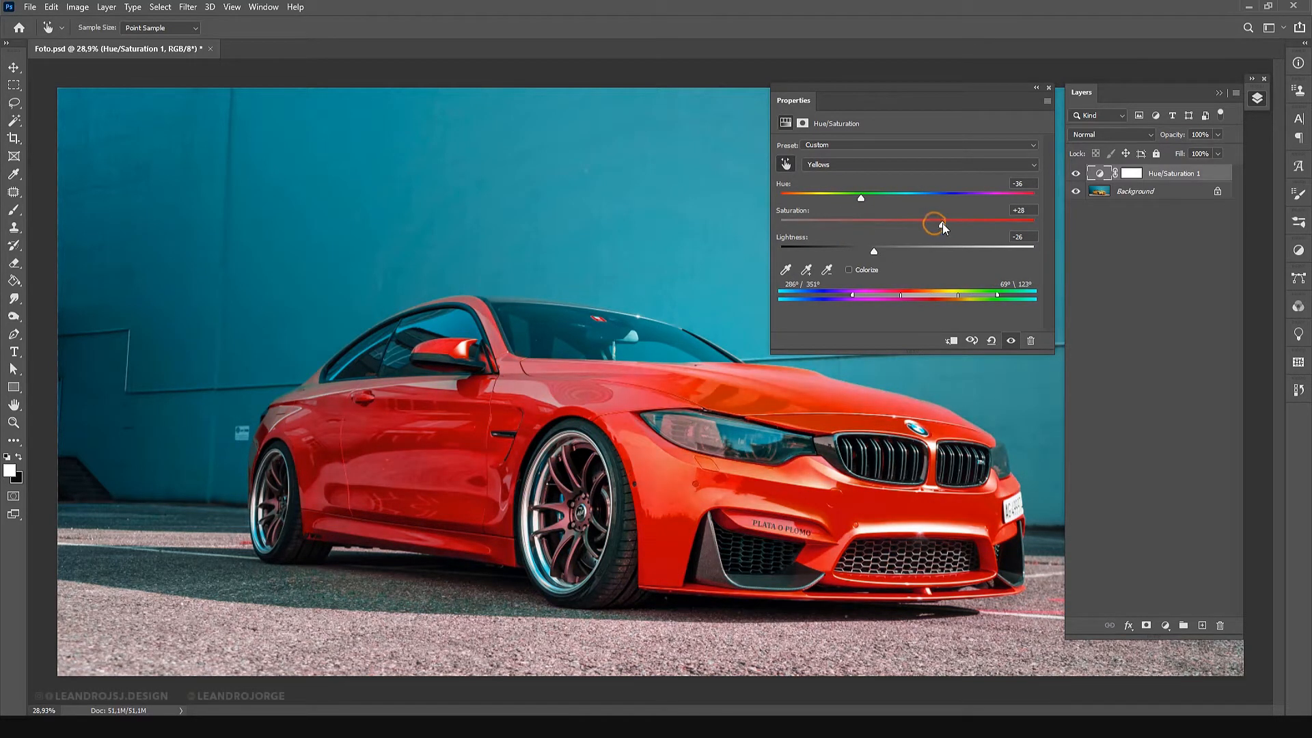
Set the Yellows saturation to +13 in the Hue/Saturation adjustment and rename its layer VERMELHO.
left_click_drag(941, 223, 924, 224)
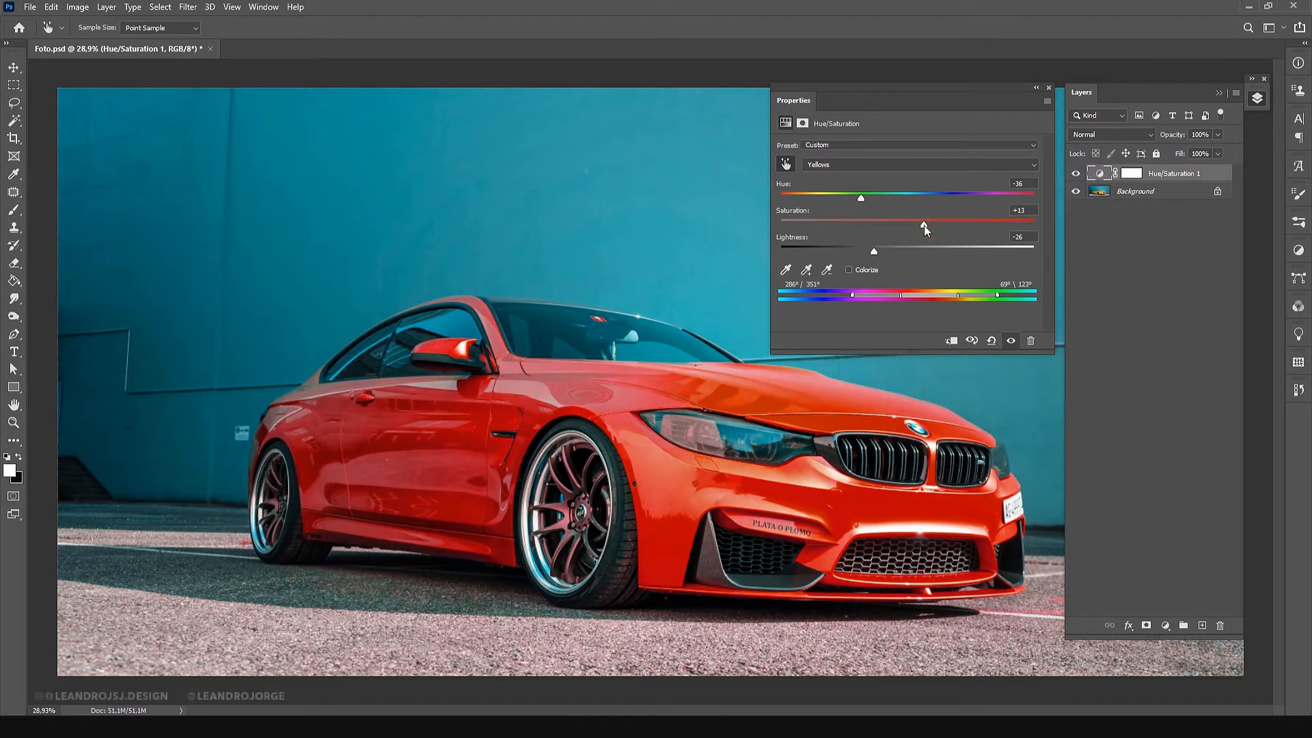
left_click(1050, 88)
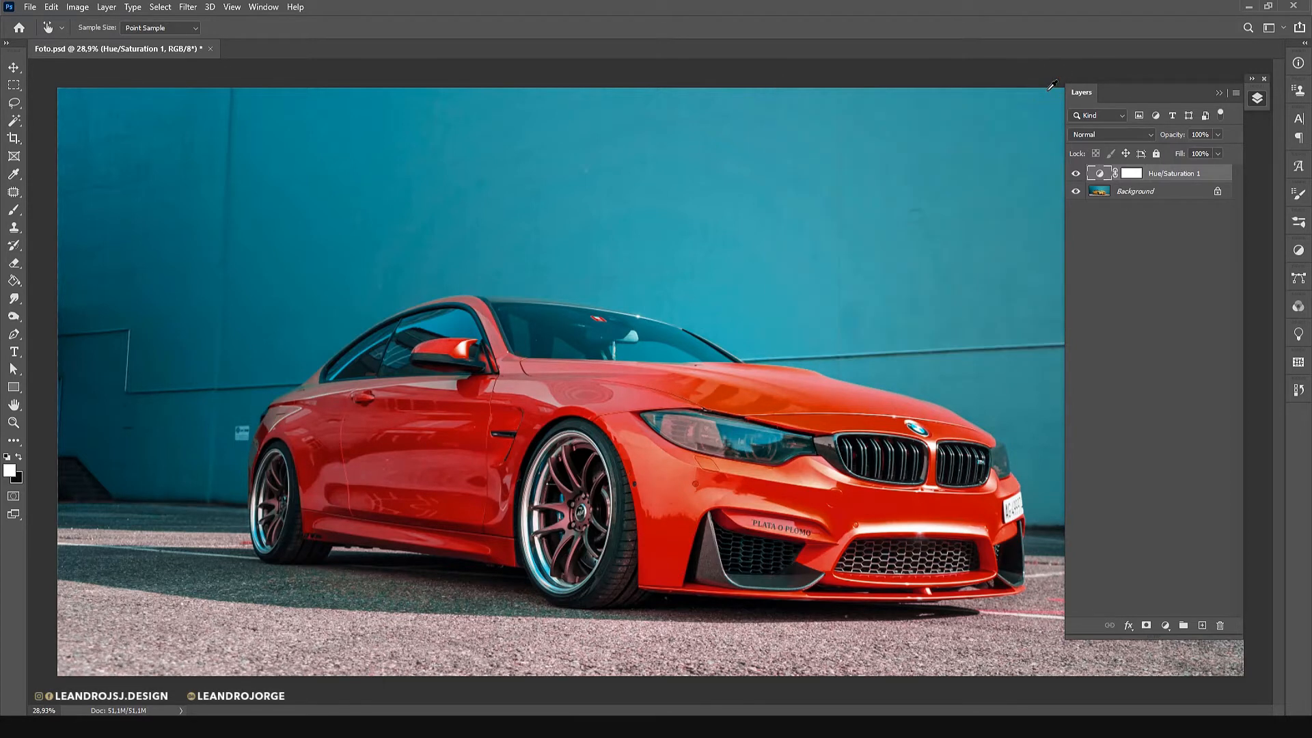
double_click(1156, 175)
type("VE")
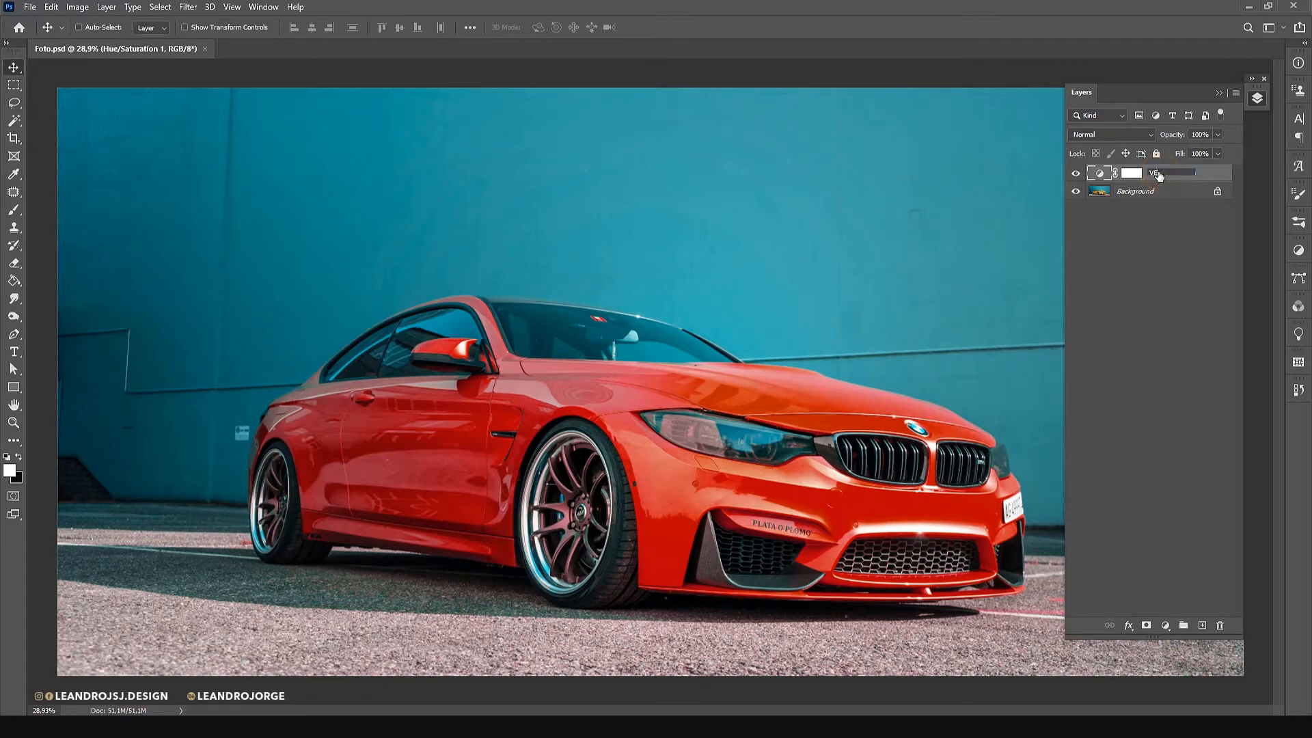
type("RMELHO")
key("Return")
Mask the front wheel out of the VERMELHO adjustment by painting black on its layer mask with the Brush at 55% flow.
key("z")
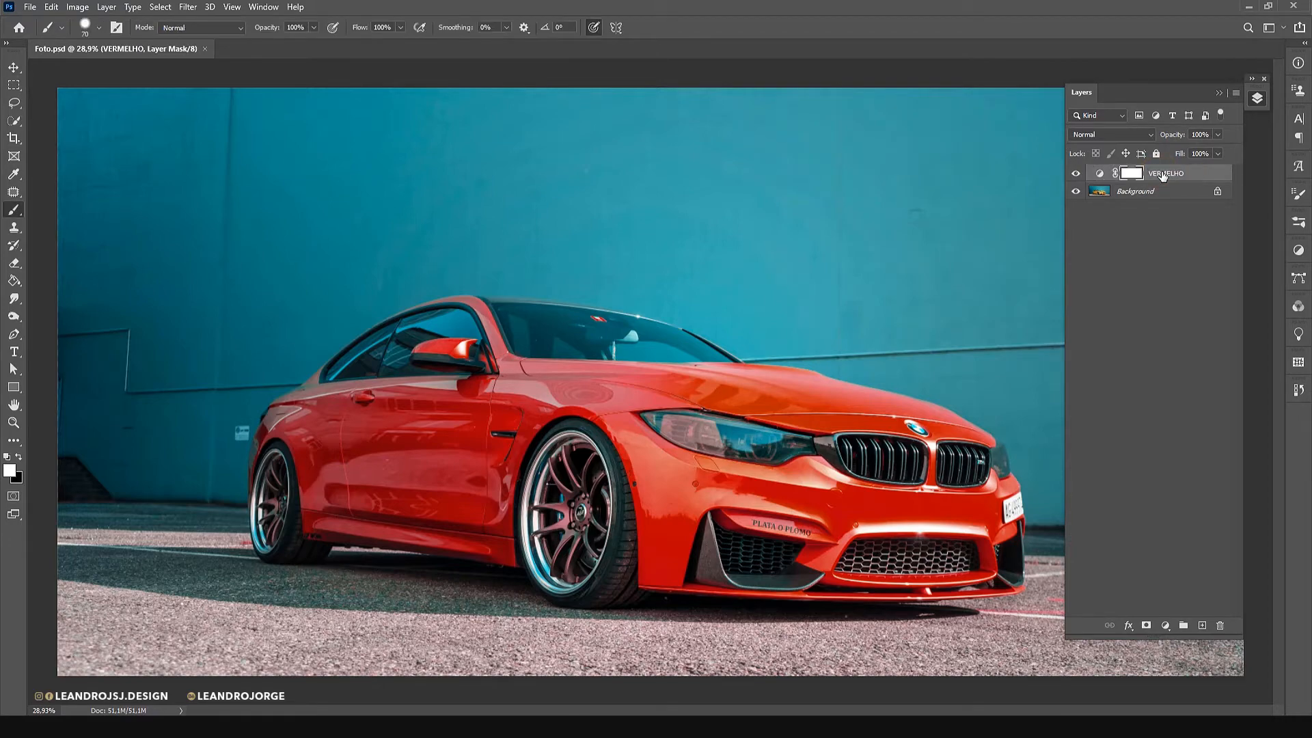
left_click_drag(534, 534, 581, 535)
type("b")
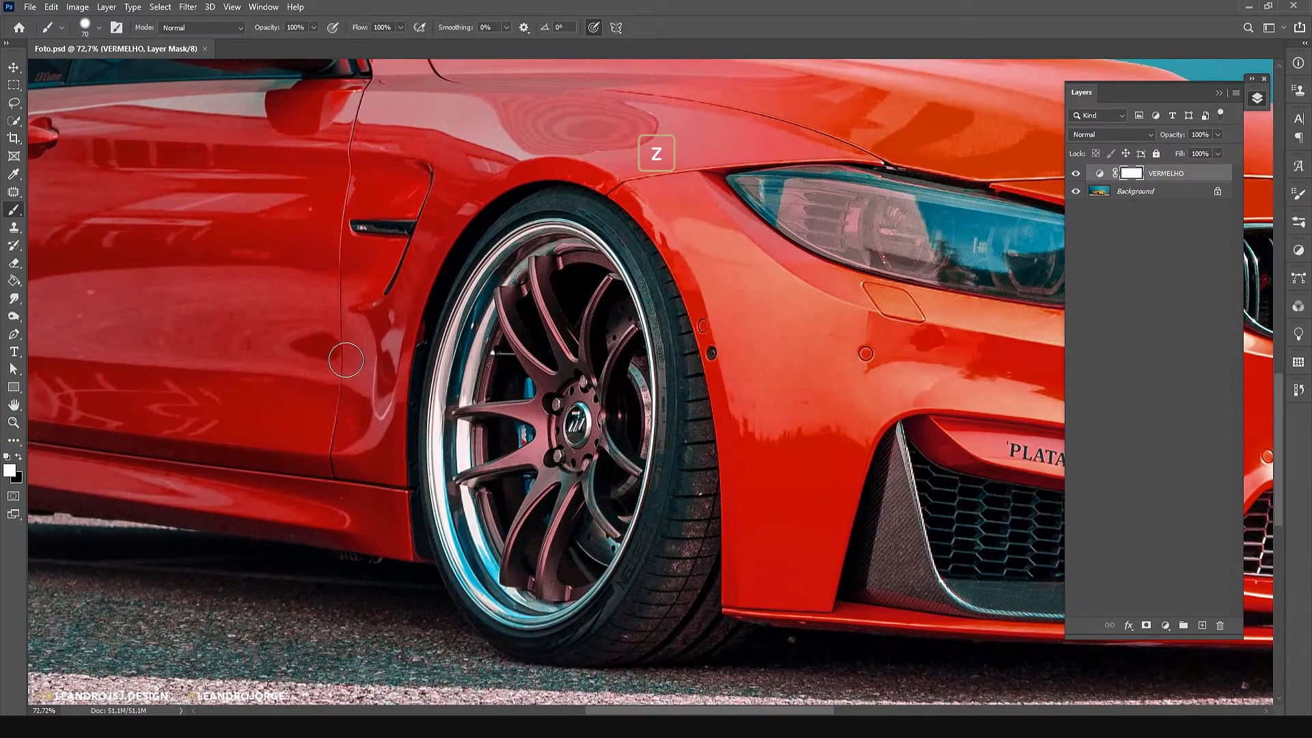
type("x55")
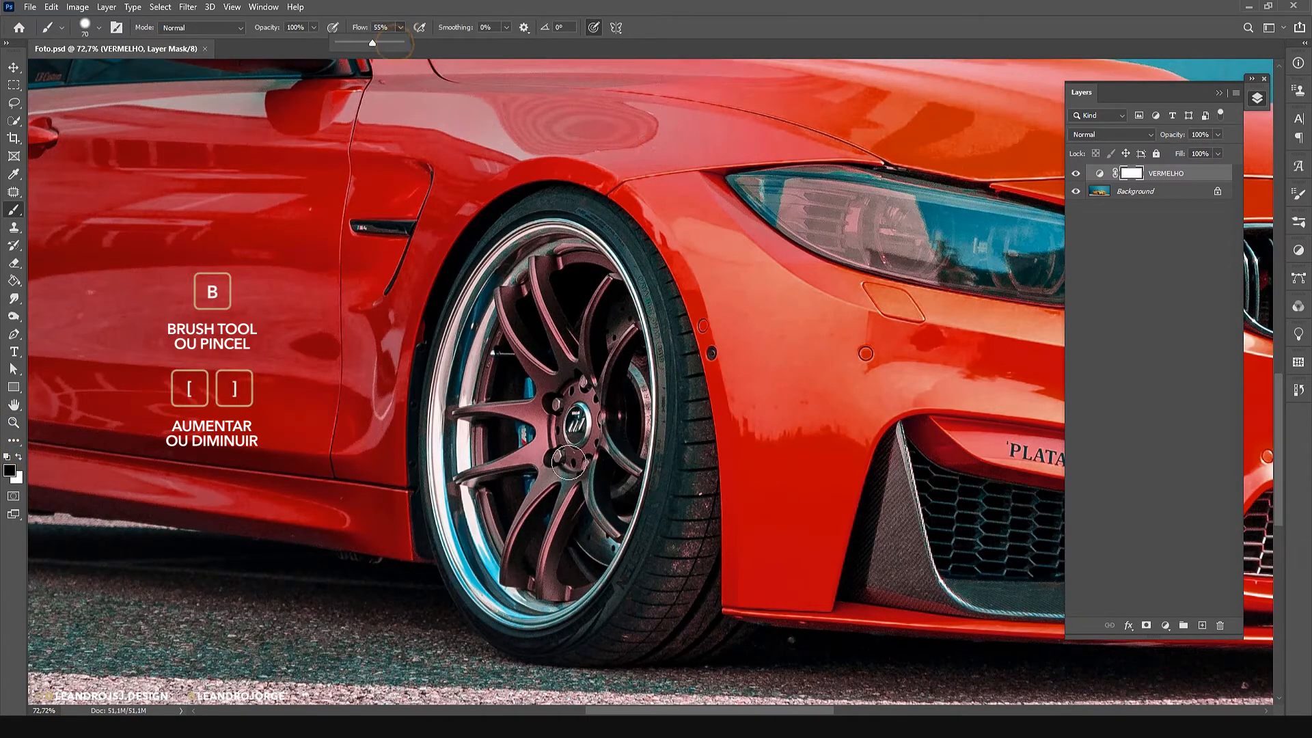
mouse_move(567, 423)
left_mouse_down()
mouse_move(519, 444)
mouse_move(567, 456)
mouse_move(514, 345)
mouse_move(573, 350)
mouse_move(529, 273)
mouse_move(489, 309)
left_mouse_up()
key("bracketright")
key("bracketright")
key("bracketright")
key("bracketright")
key("bracketleft")
key("bracketleft")
key("bracketleft")
key("bracketleft")
key("bracketleft")
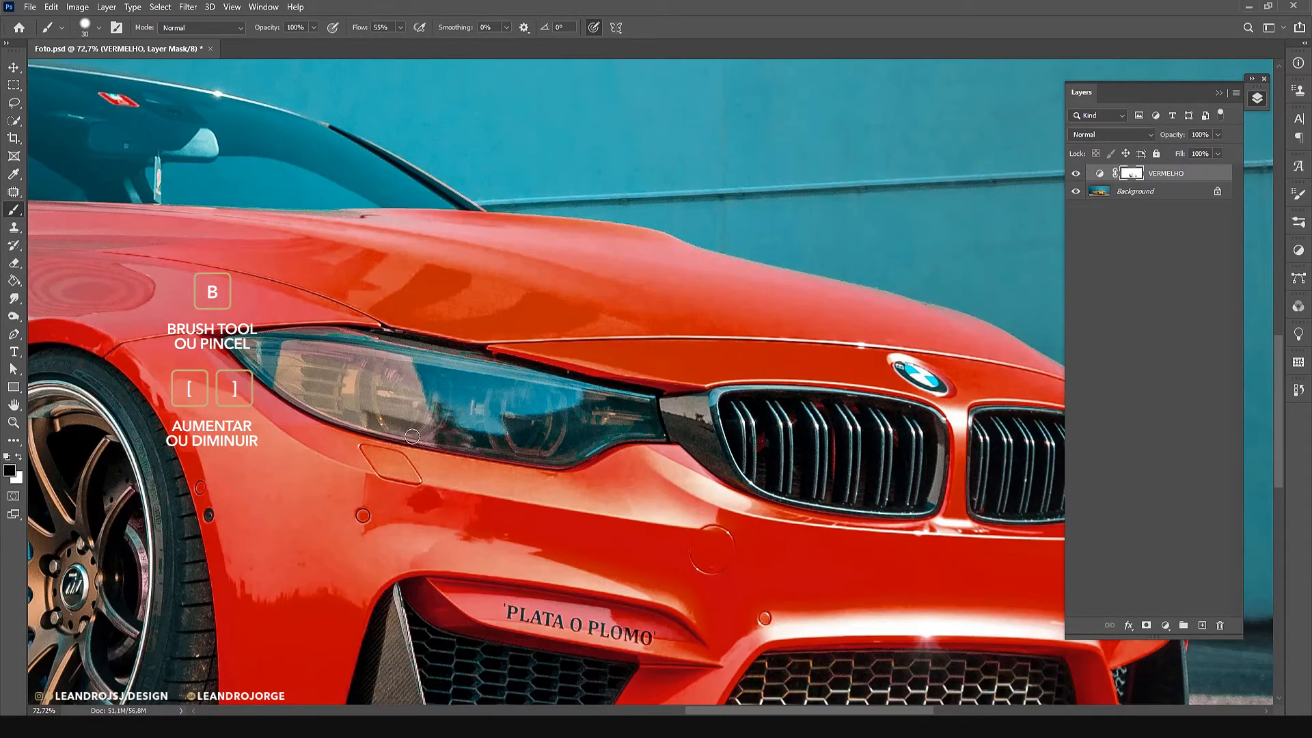
key("bracketleft")
key("bracketleft")
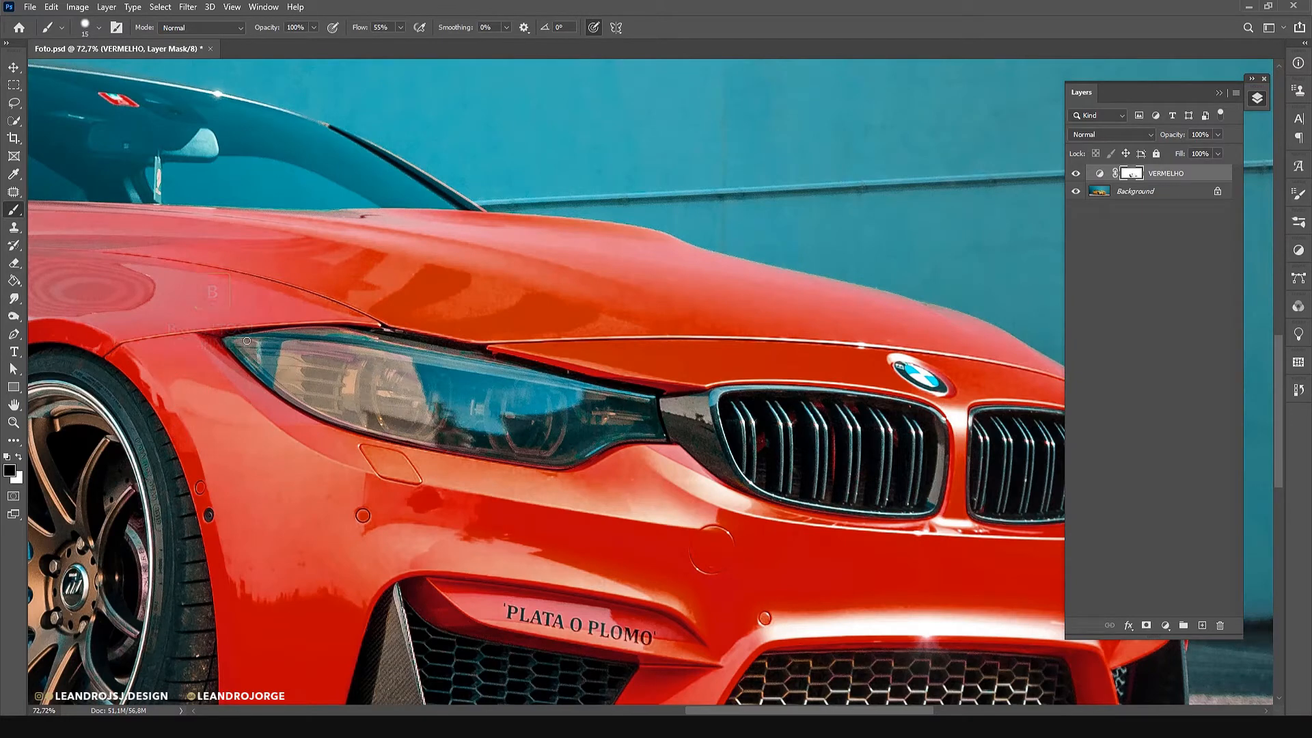
Paint black on the VERMELHO mask over the headlight, resizing the brush to fit its outline.
key("bracketright")
key("bracketright")
key("bracketright")
key("bracketright")
key("bracketleft")
key("bracketleft")
key("bracketleft")
key("bracketleft")
key("bracketright")
key("bracketright")
key("bracketright")
key("bracketright")
key("bracketright")
key("bracketleft")
key("bracketleft")
key("bracketleft")
scroll(615, 417, "right", 5)
scroll(615, 416, "up", 2)
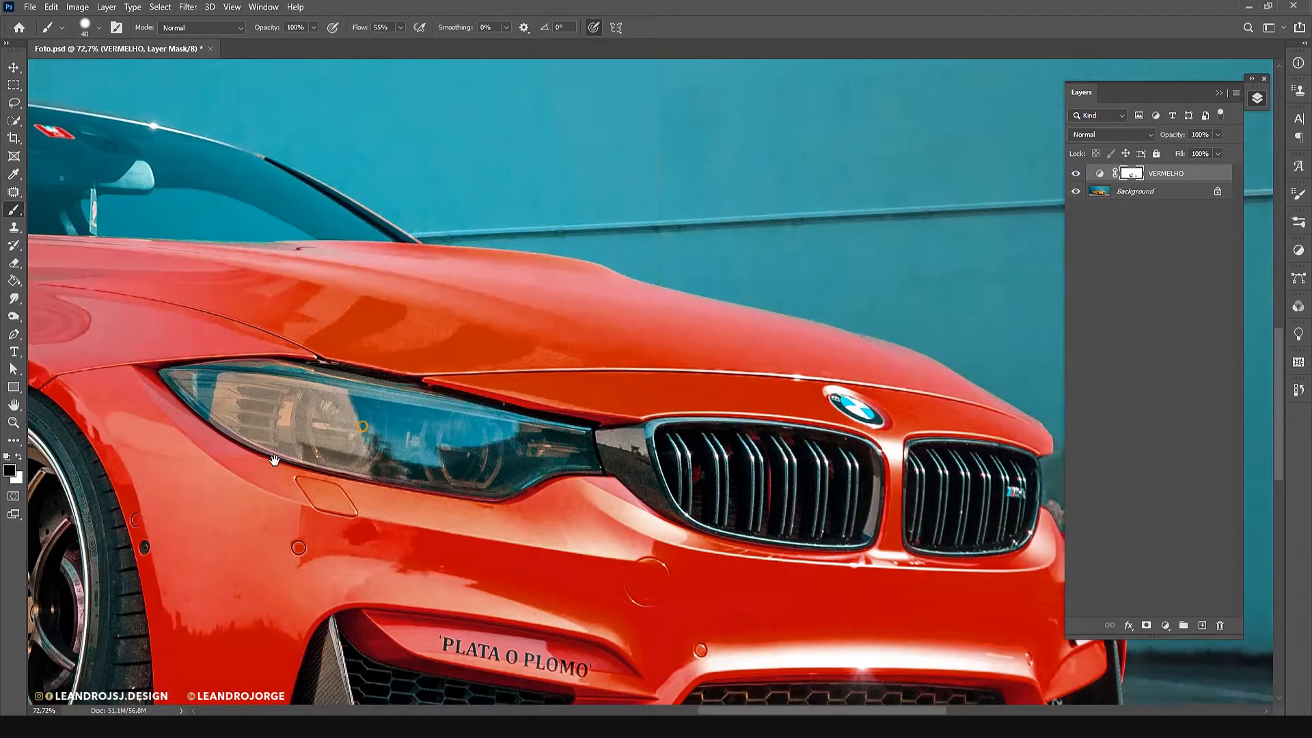
Mask the licence plate, rear wheel and pavement out of the VERMELHO adjustment to restore their original colors.
left_click_drag(986, 609, 734, 427)
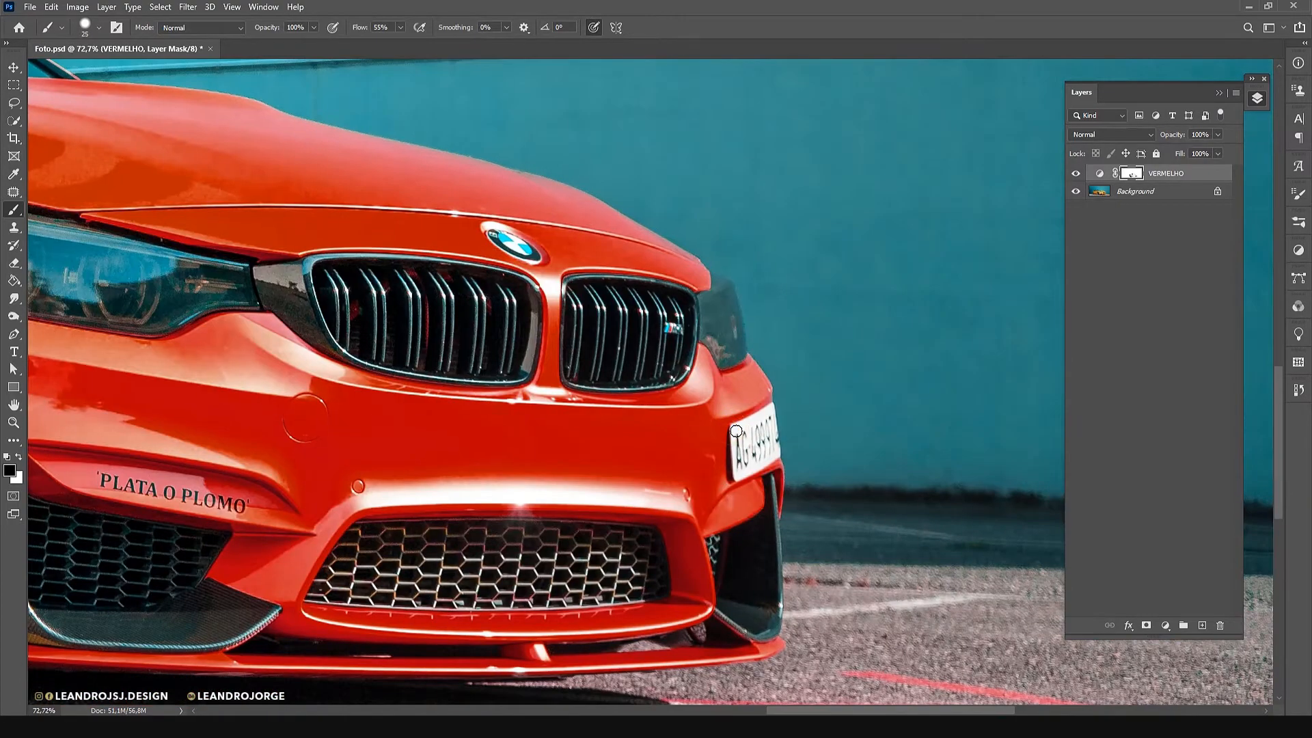
left_click_drag(306, 408, 690, 342)
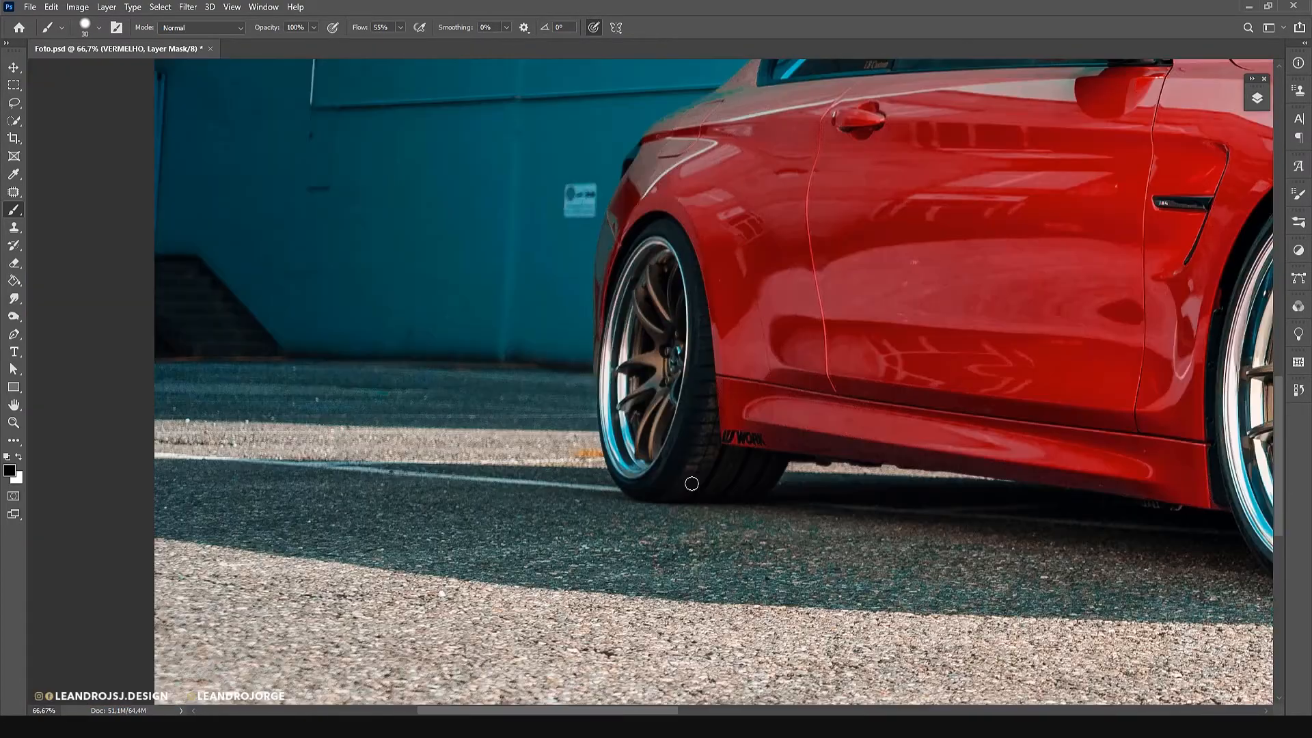
left_click_drag(791, 416, 446, 531)
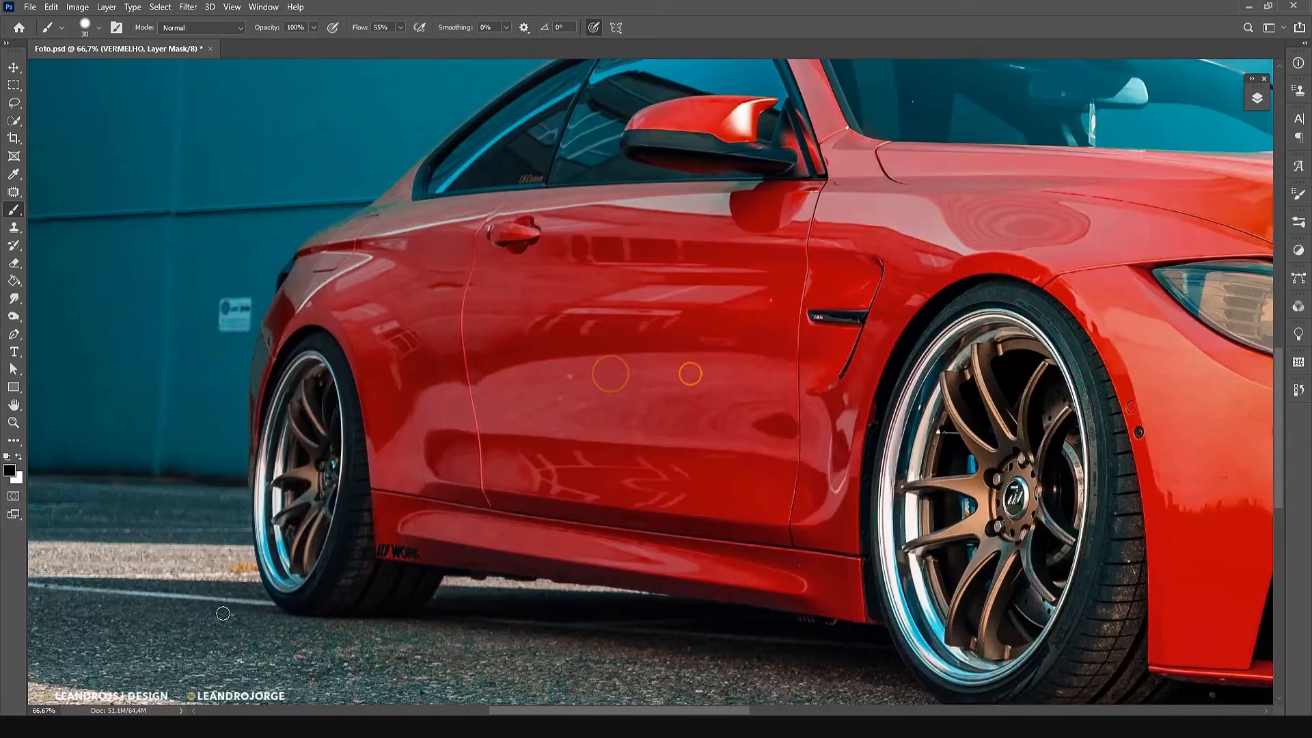
key("z")
right_click(709, 276)
left_click(730, 284)
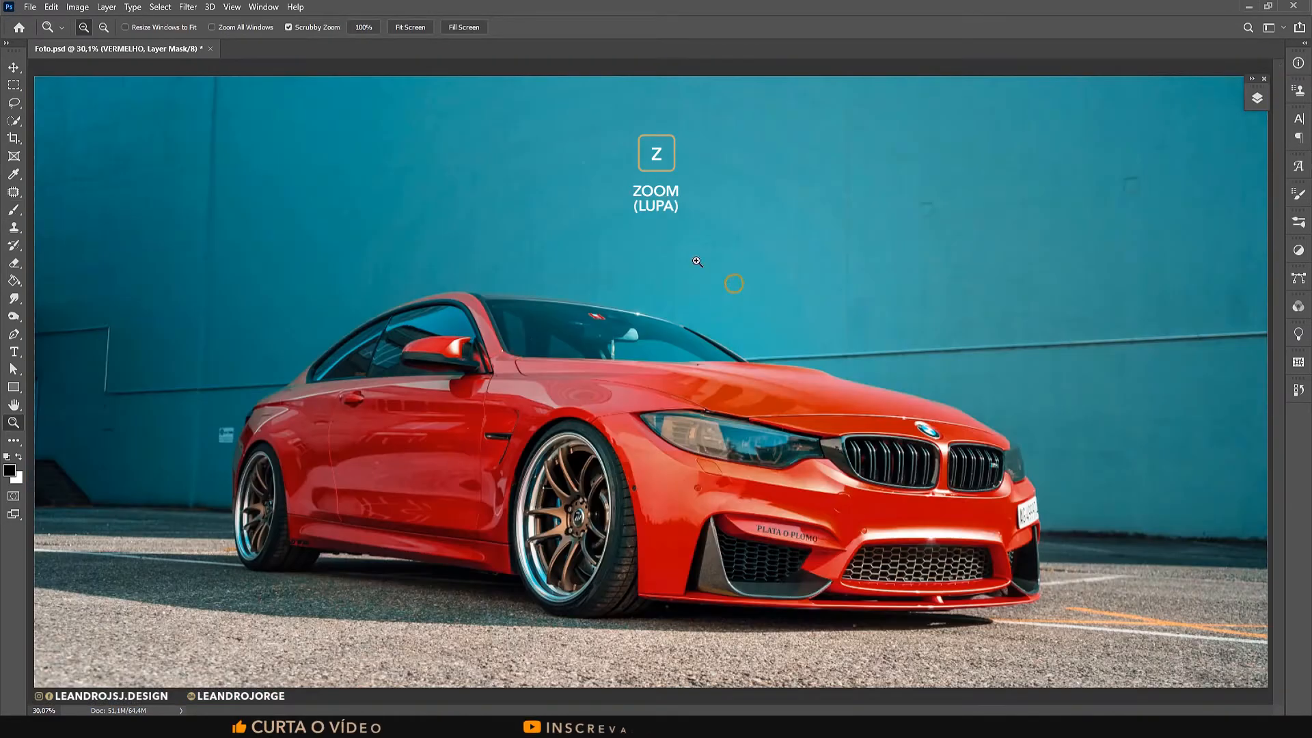
Duplicate the VERMELHO layer as VERDE and hide the VERMELHO layer.
left_click(1256, 97)
key("v")
left_click(1169, 175)
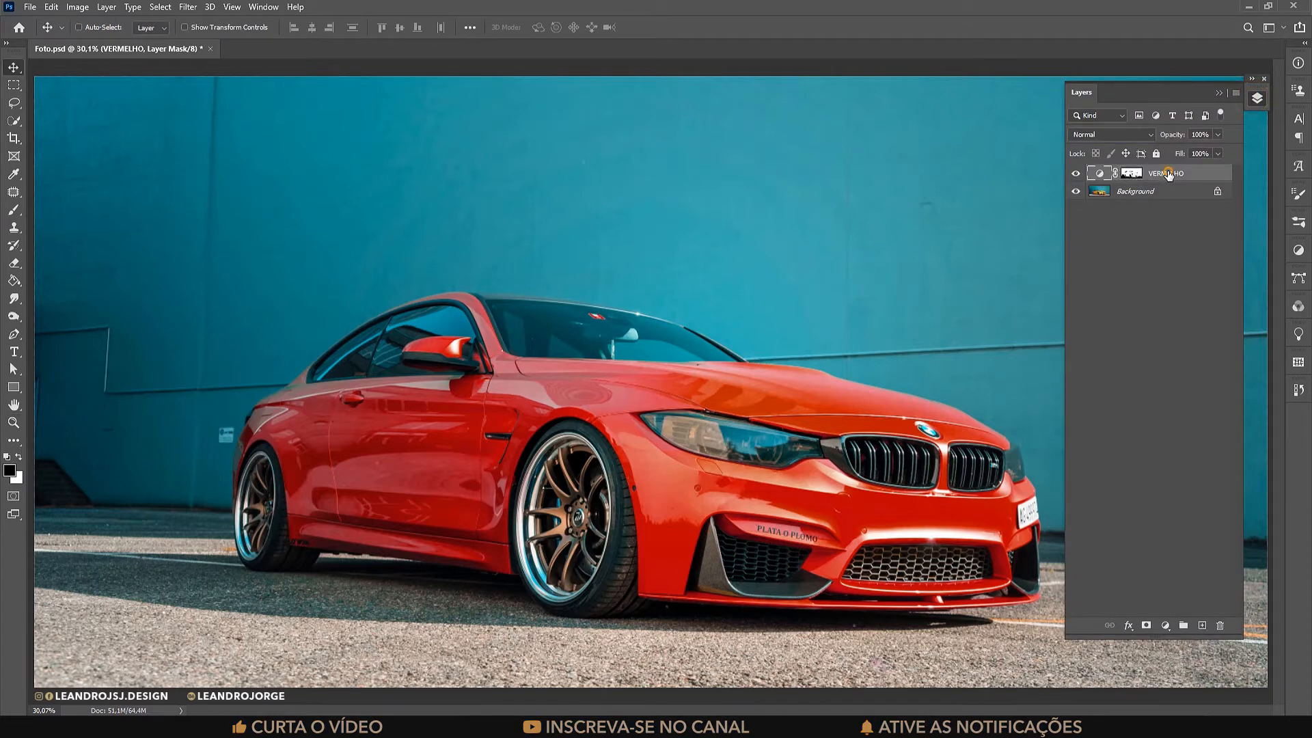
key("ctrl+alt+j")
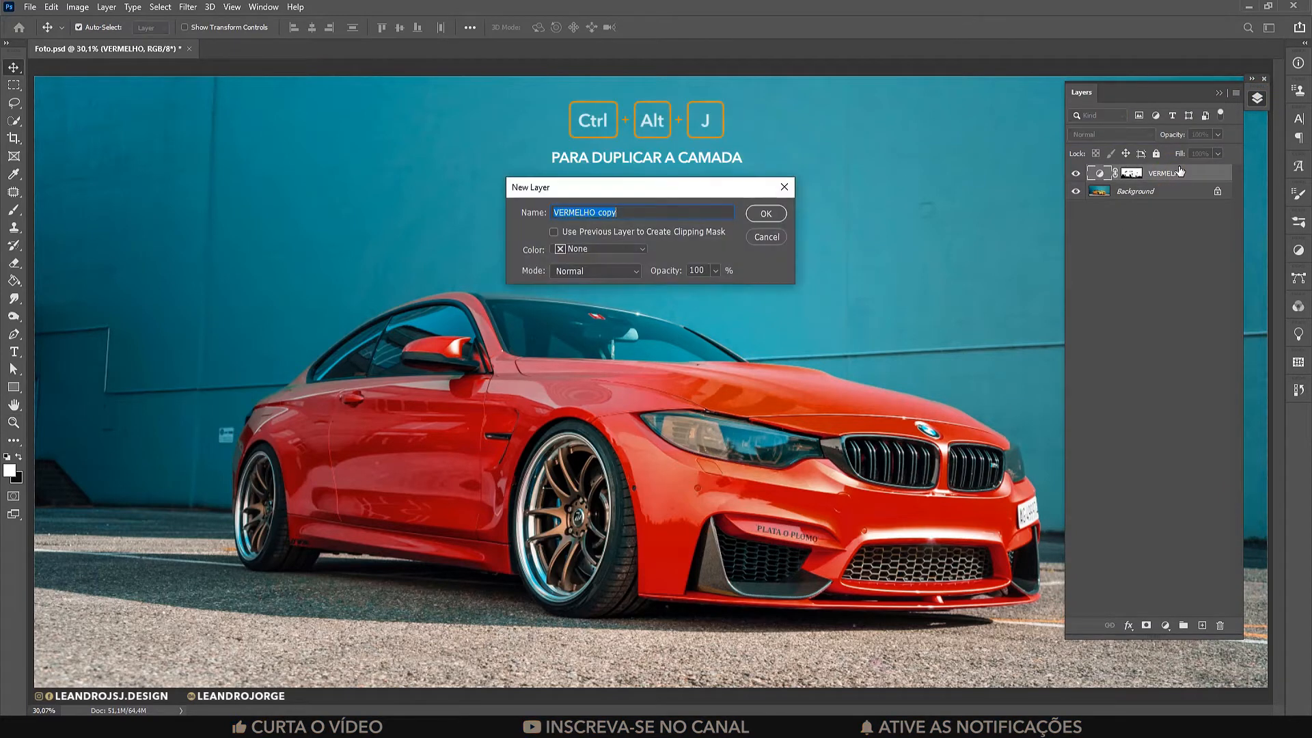
type("VERE")
key("BackSpace")
type("DE")
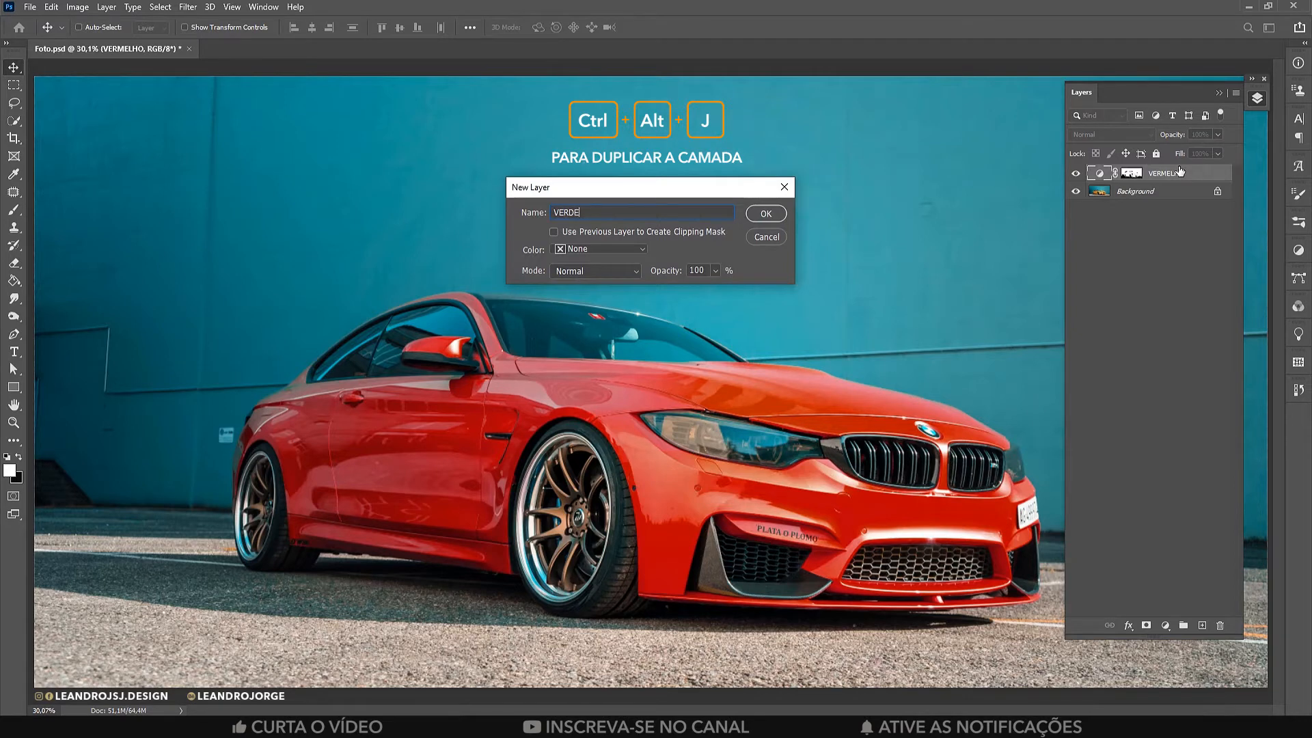
key("Return")
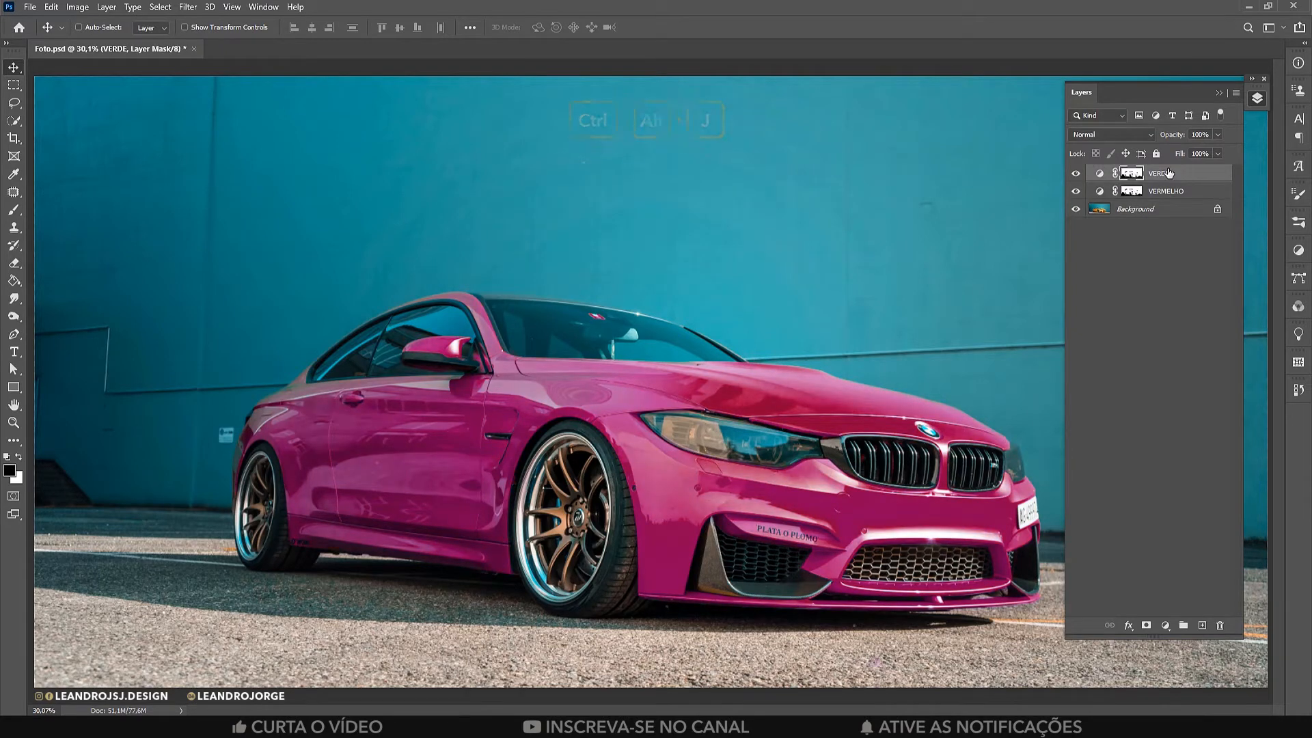
left_click(1075, 192)
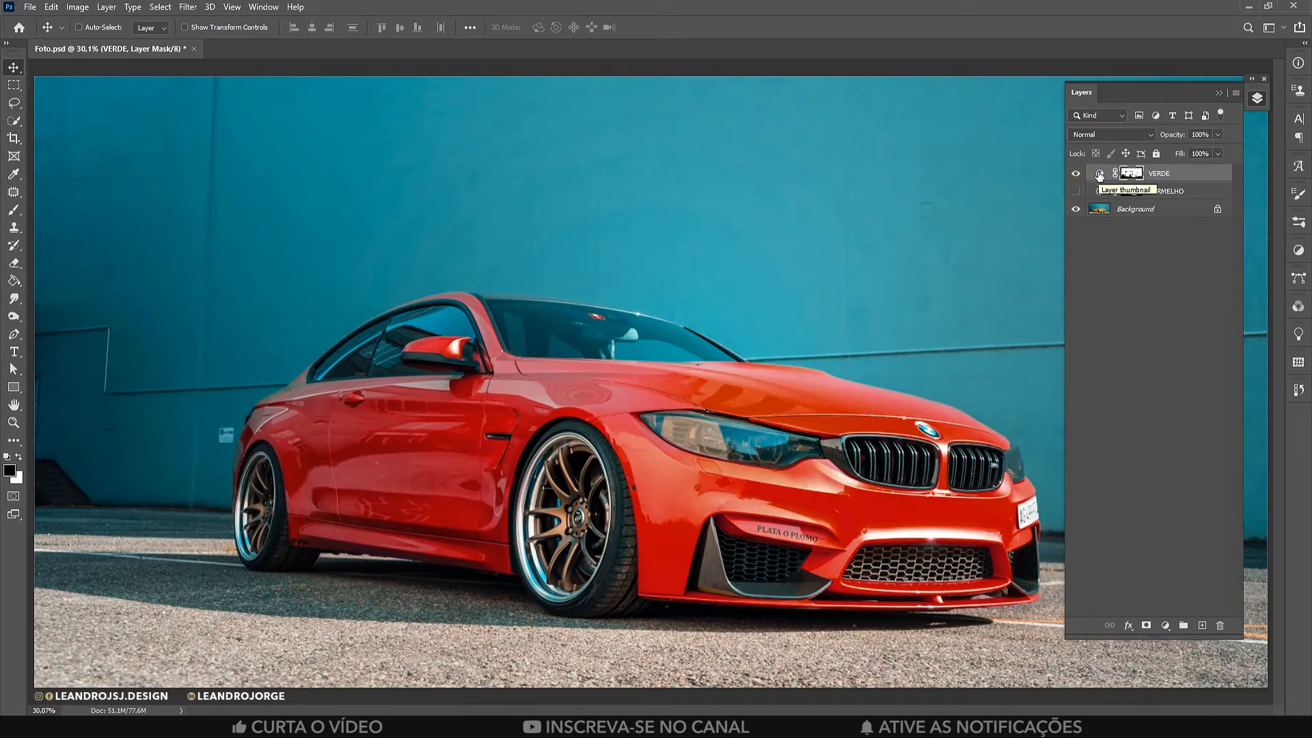
Sample the car's bodywork in the VERDE Hue/Saturation adjustment and set the Yellows hue to +79.
double_click(1099, 174)
left_click(502, 166)
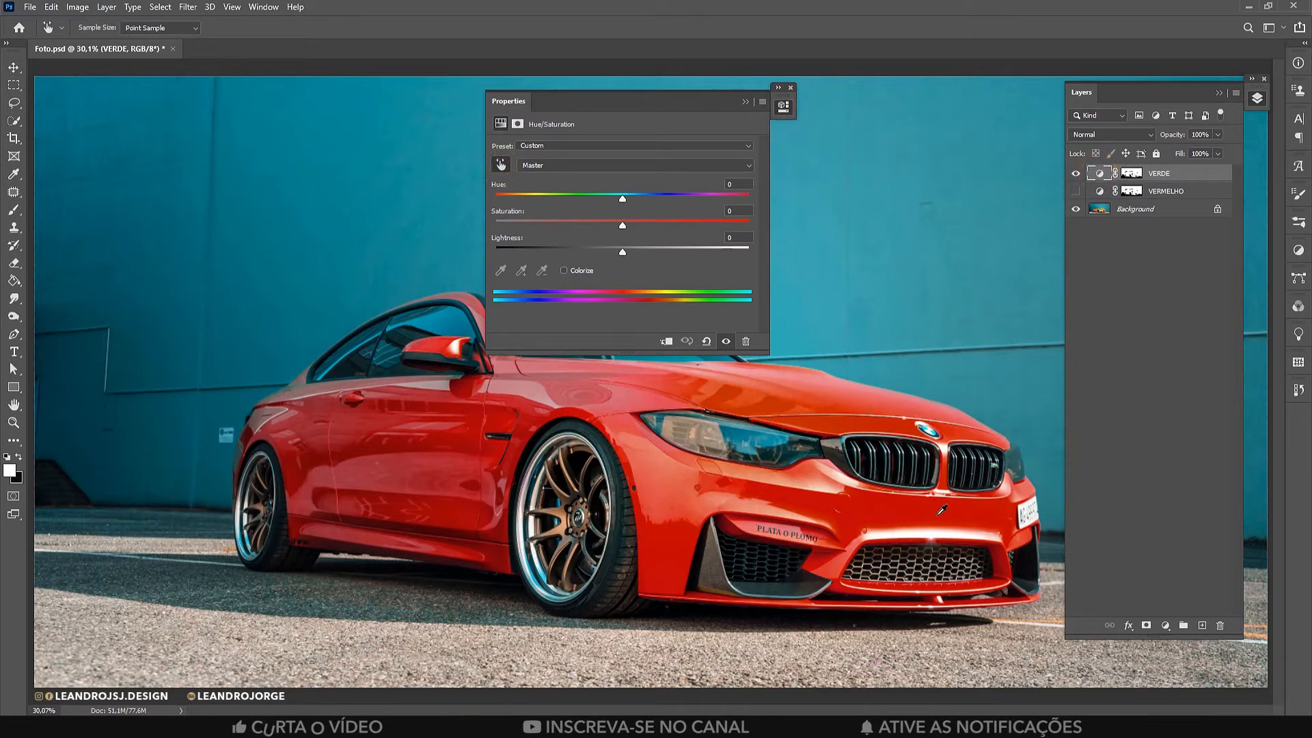
left_click(942, 509)
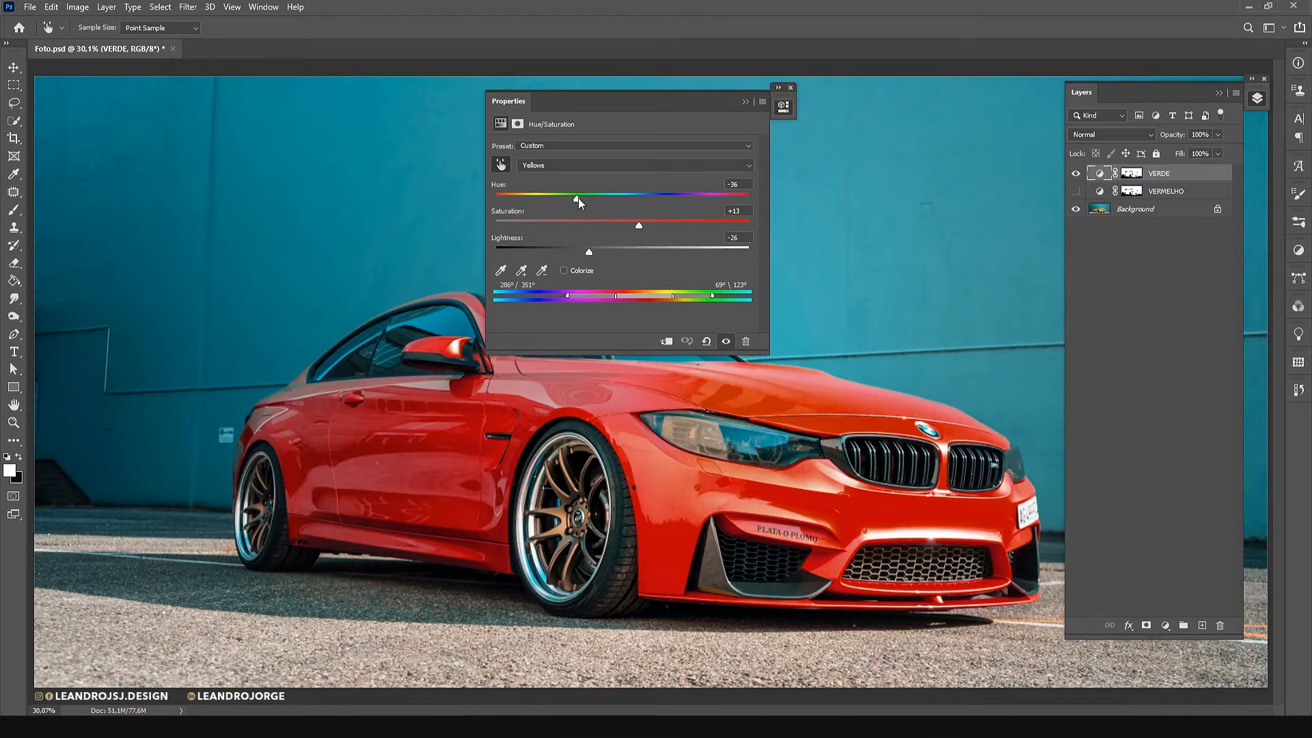
left_click_drag(578, 198, 697, 209)
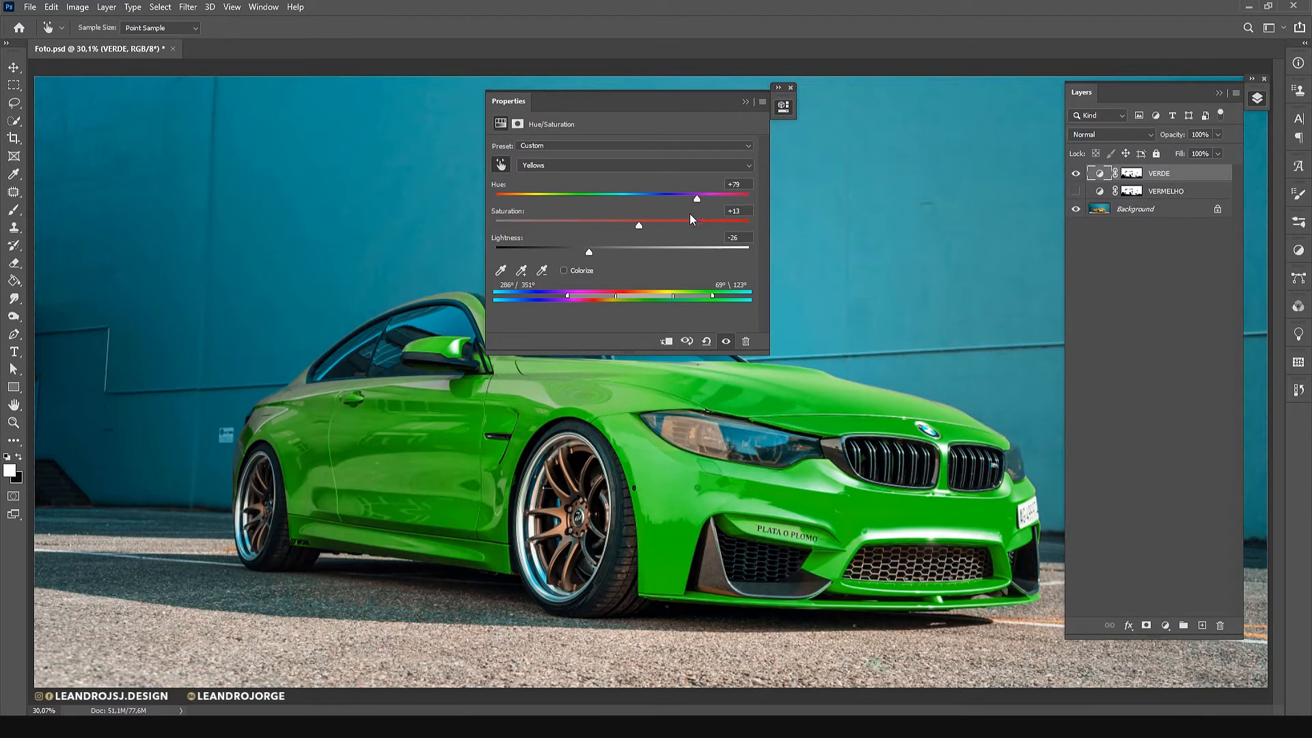
Refine the VERDE adjustment with saturation +8, lightness -32 and a color range of 286°/319° to 69°\95°.
left_click_drag(661, 226, 639, 228)
left_click_drag(586, 255, 600, 293)
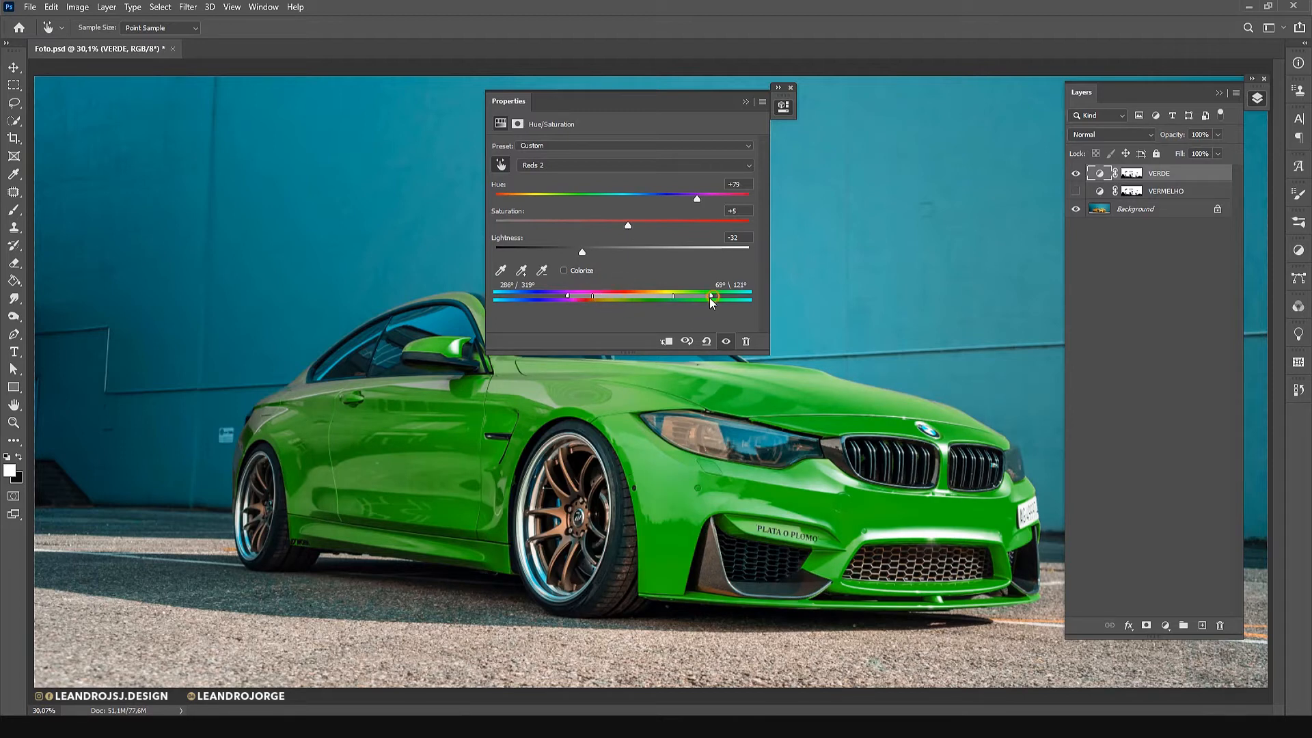
left_click_drag(695, 296, 692, 296)
left_click_drag(629, 223, 661, 228)
left_click(744, 101)
left_click(1218, 92)
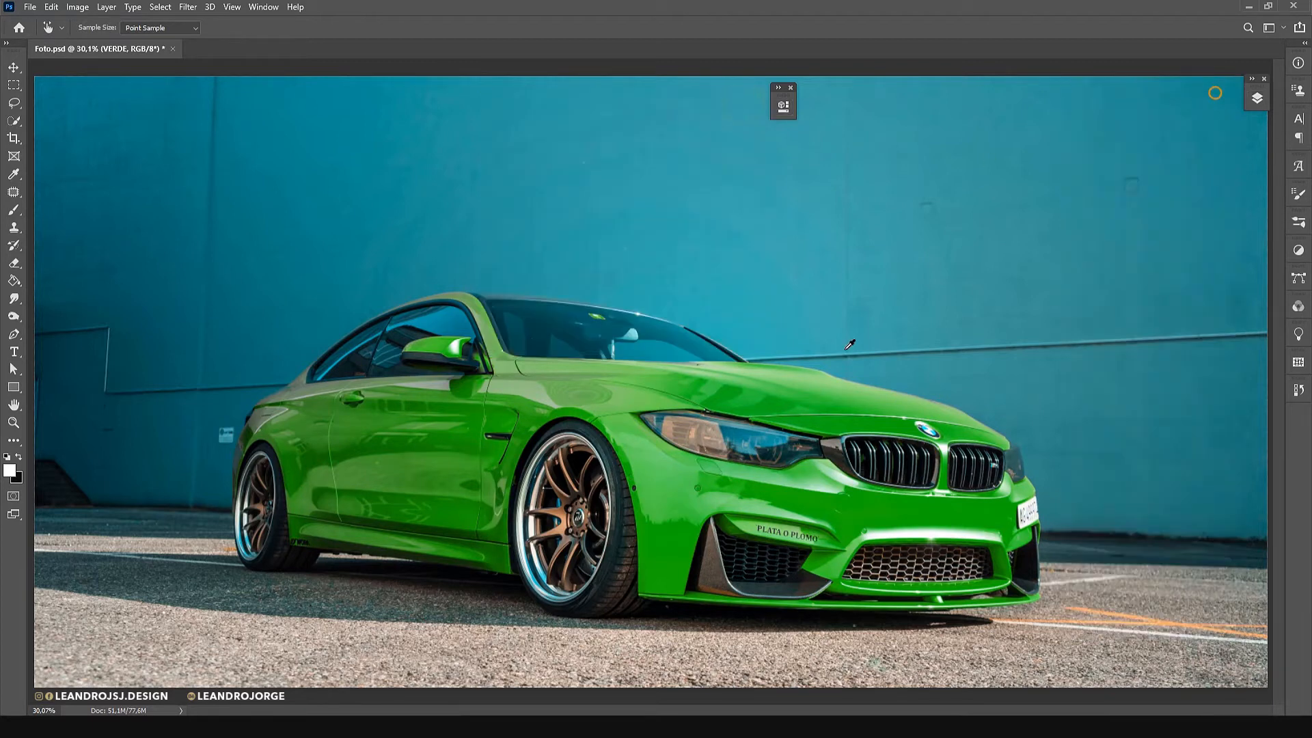
left_click(791, 87)
key("v")
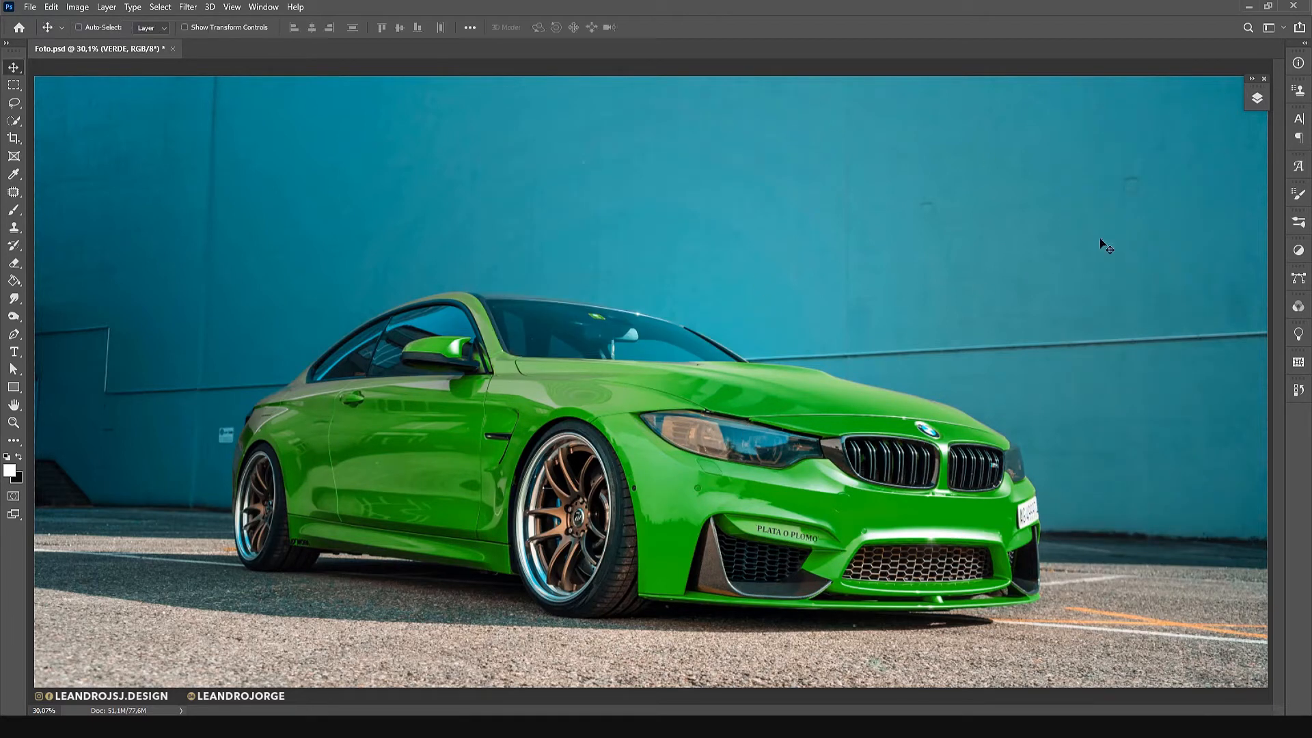
Duplicate the VERDE layer as BRANCO and hide the VERDE layer.
left_click(1257, 97)
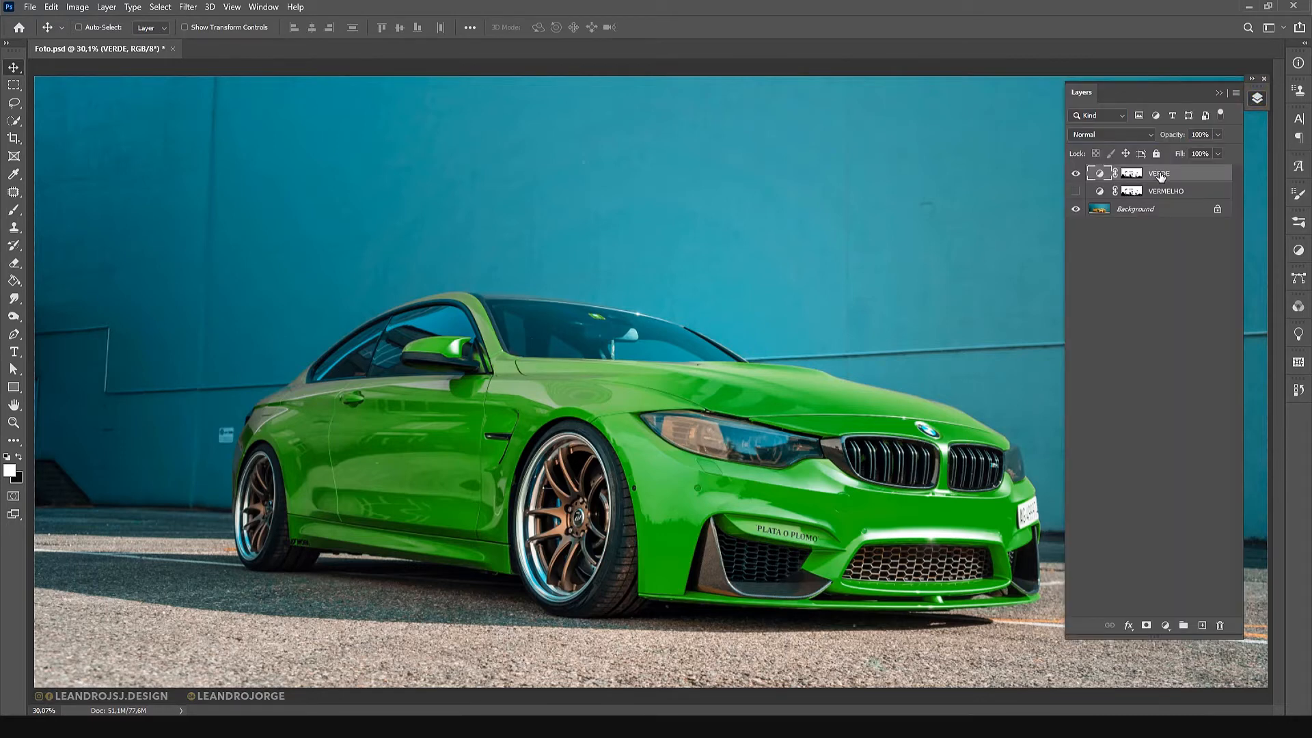
key("ctrl+alt+j")
type("BR")
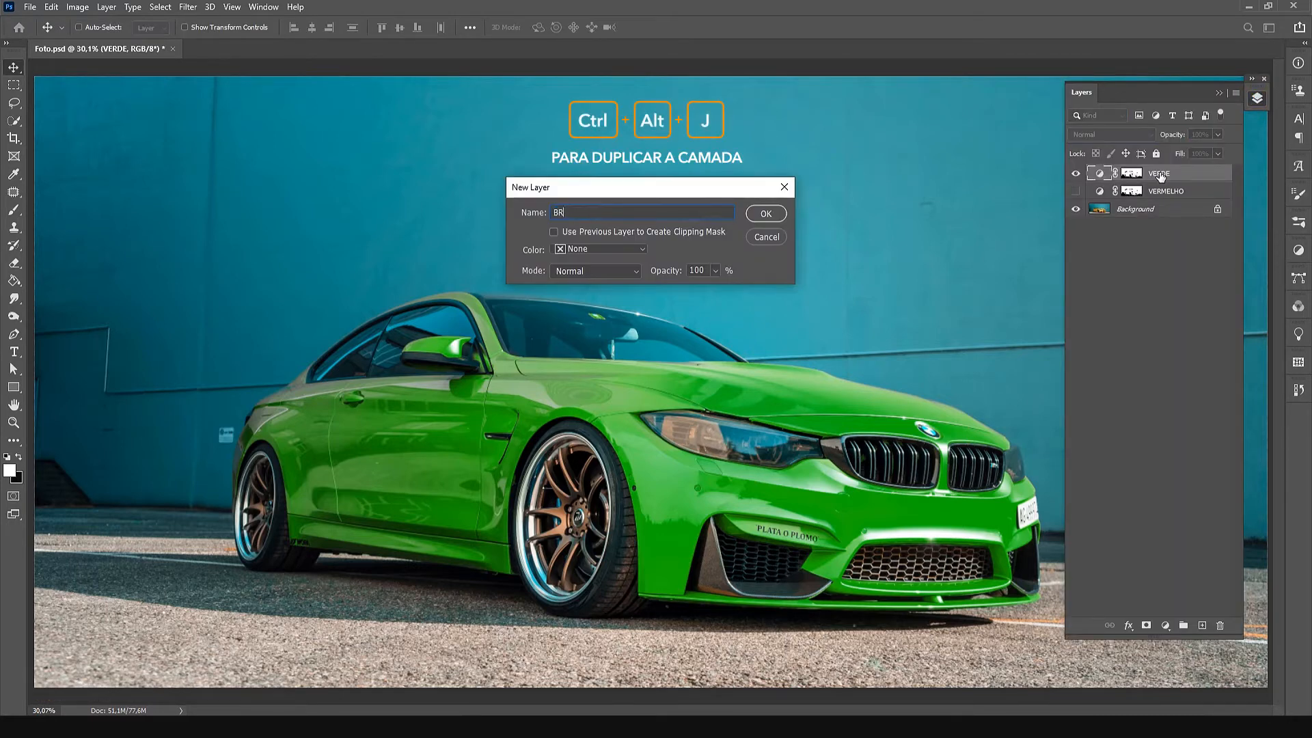
type("ANCO")
key("Return")
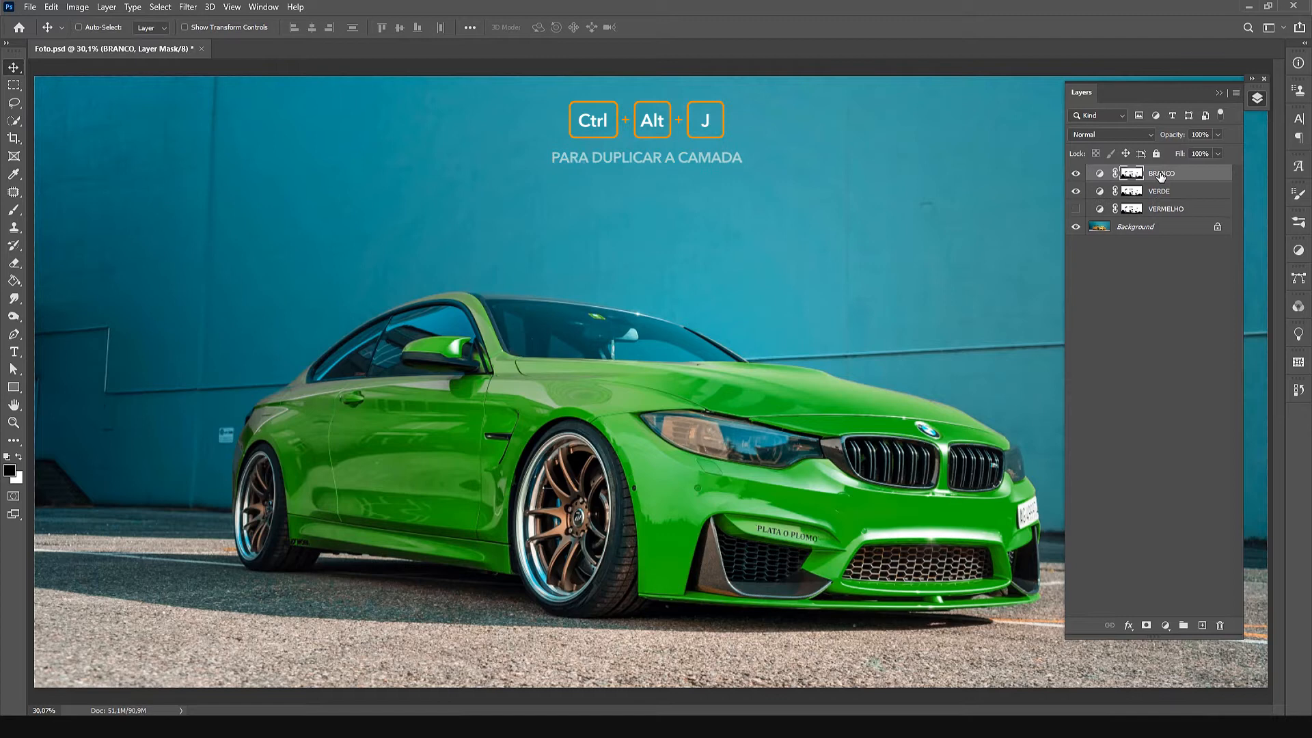
left_click(1076, 192)
Turn the car white in the BRANCO adjustment by sampling its bodywork and setting hue +36, saturation -100 and lightness +100.
left_click(1097, 173)
left_click(500, 164)
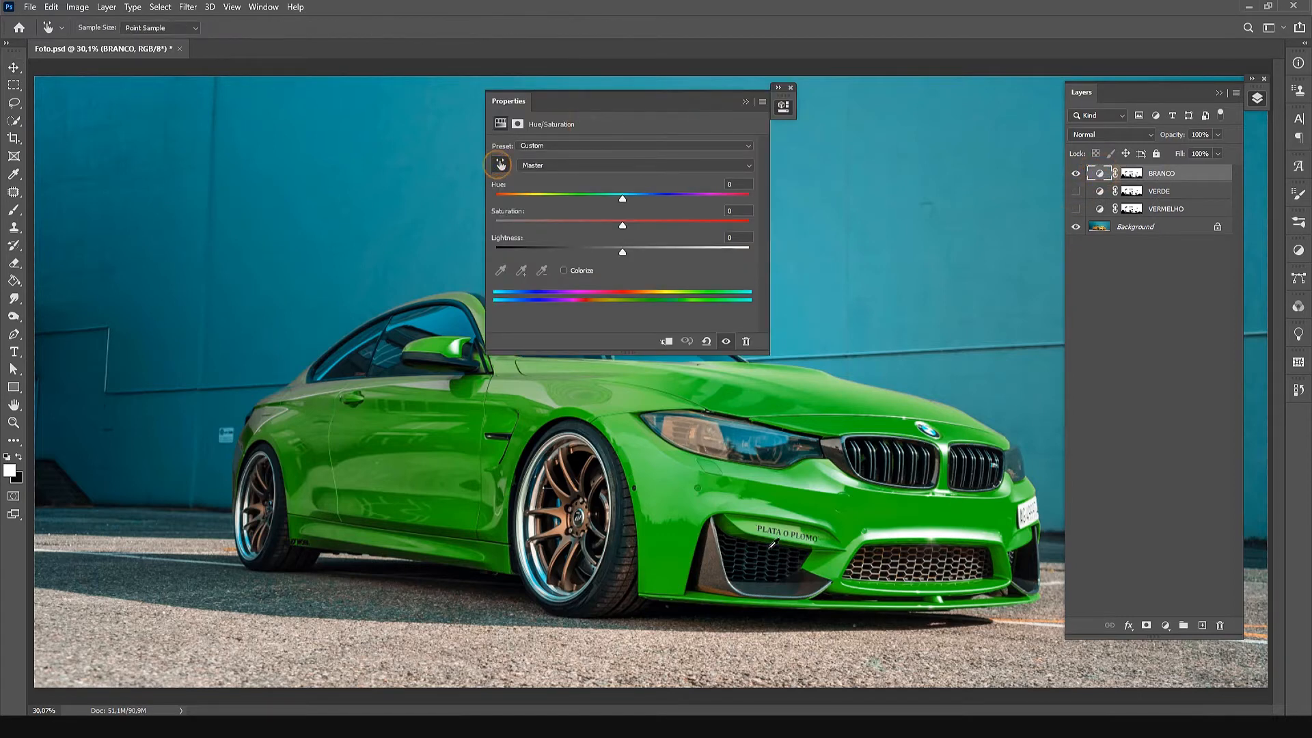
left_click(939, 511)
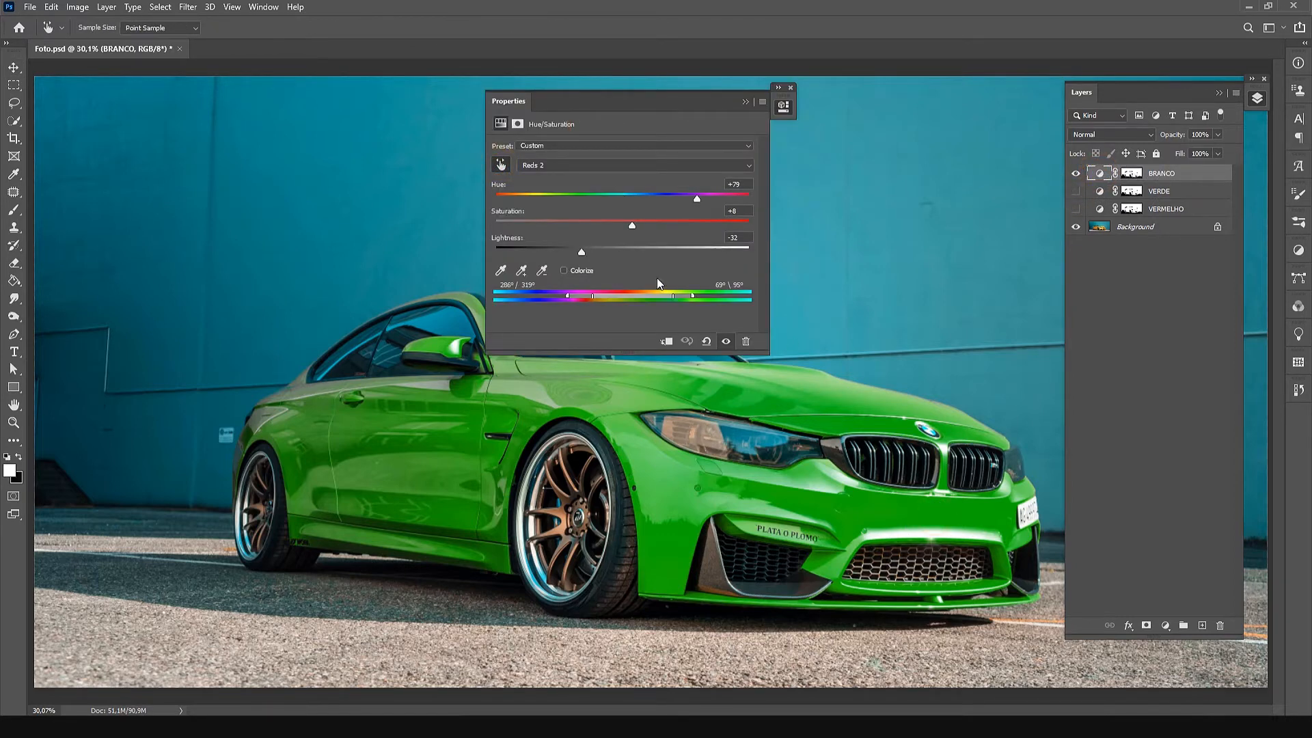
left_click_drag(697, 200, 493, 226)
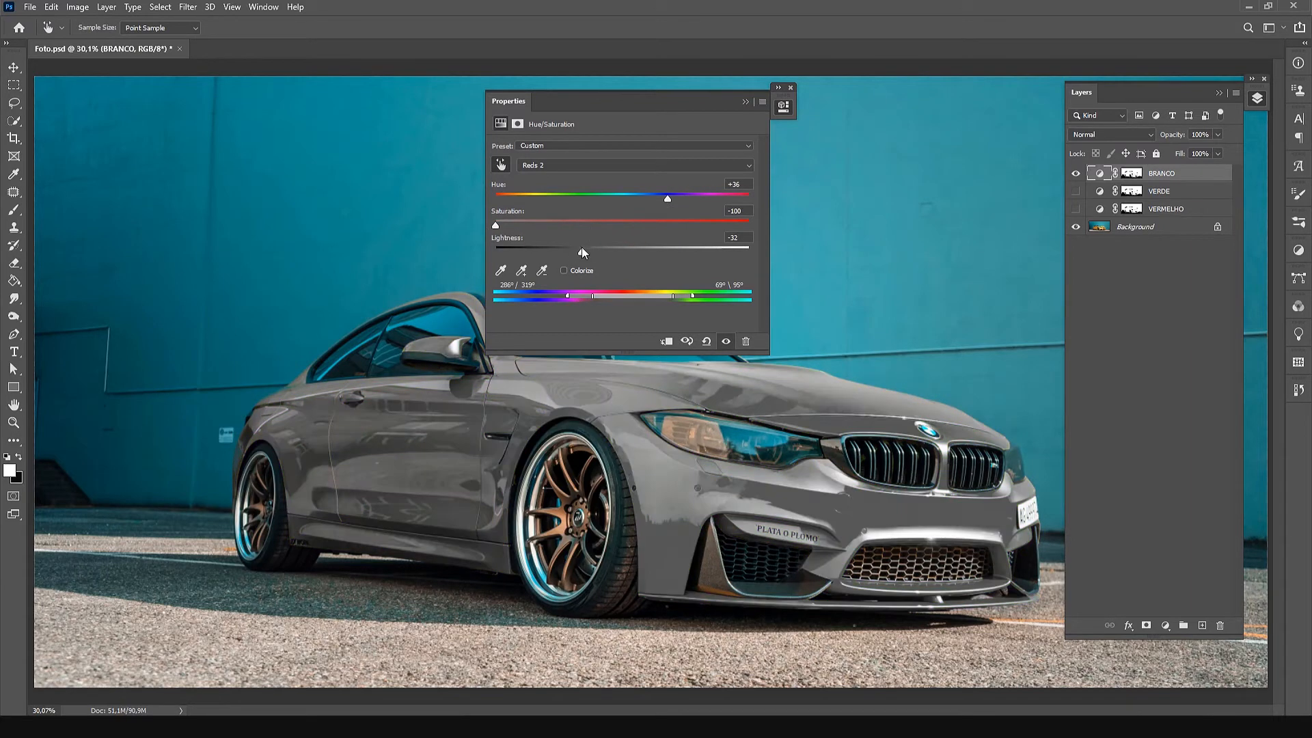
left_click_drag(580, 248, 743, 260)
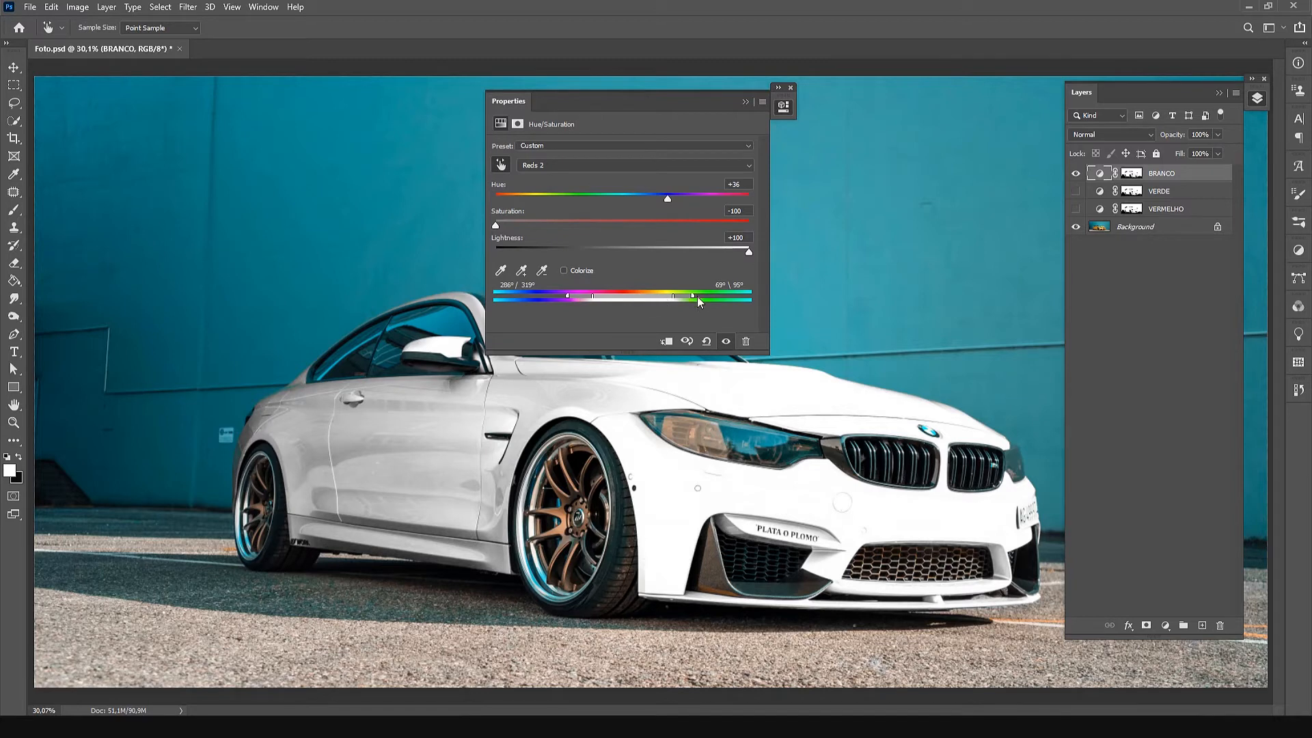
Adjust the BRANCO color range to 0°/45° and 93°\118° for a slightly warmer white.
left_click_drag(673, 297, 691, 301)
left_click_drag(592, 295, 626, 301)
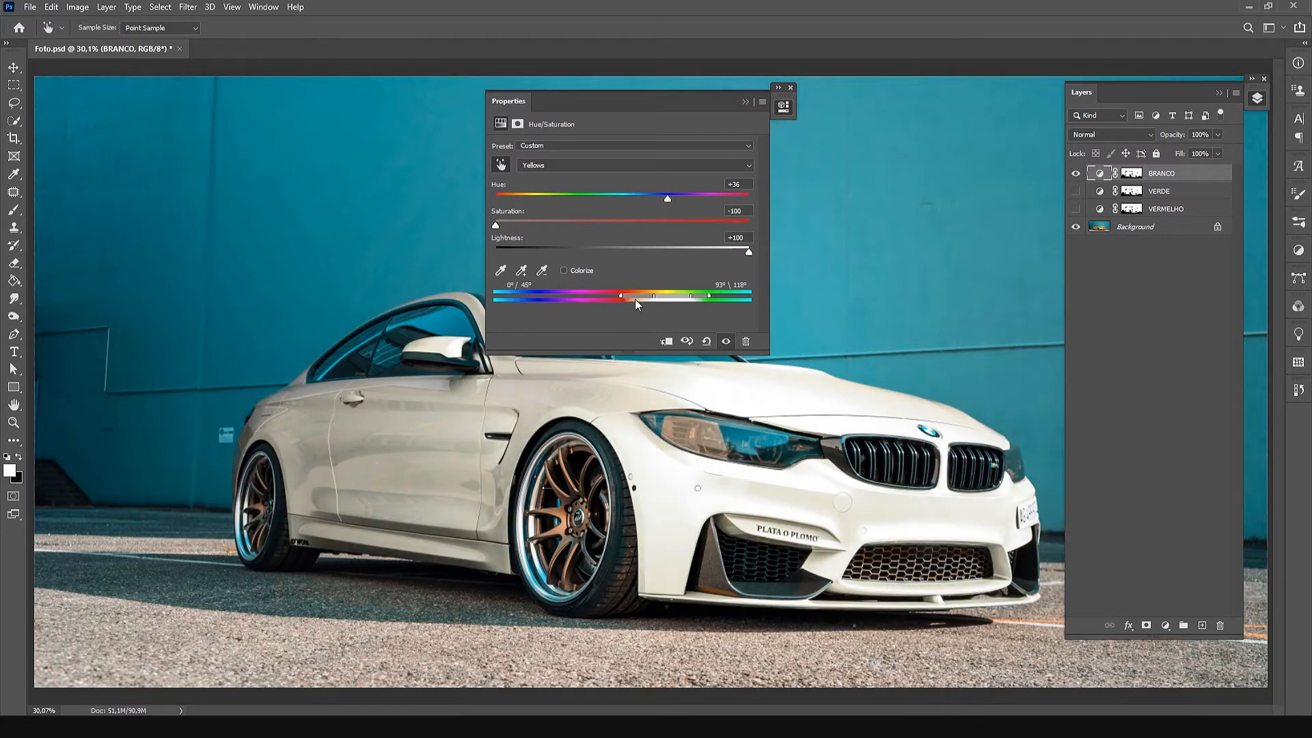
left_click_drag(514, 101, 792, 90)
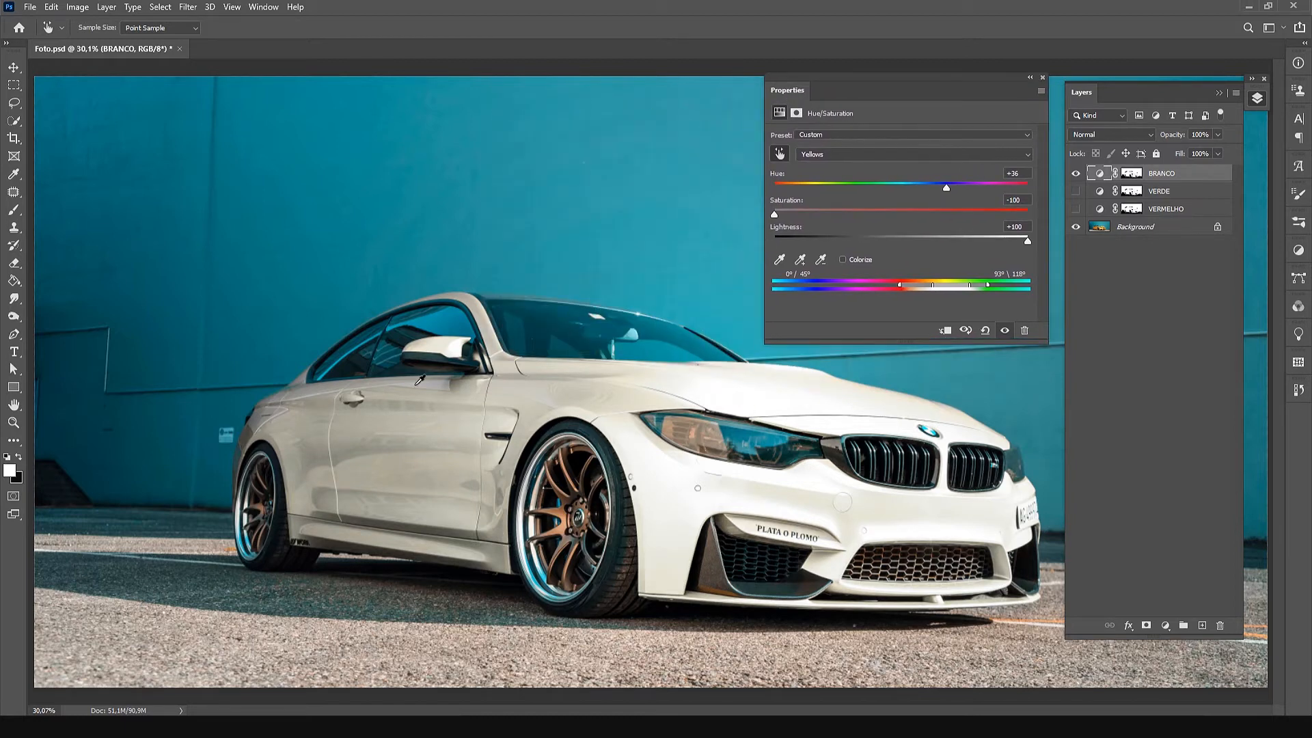
left_click(1030, 79)
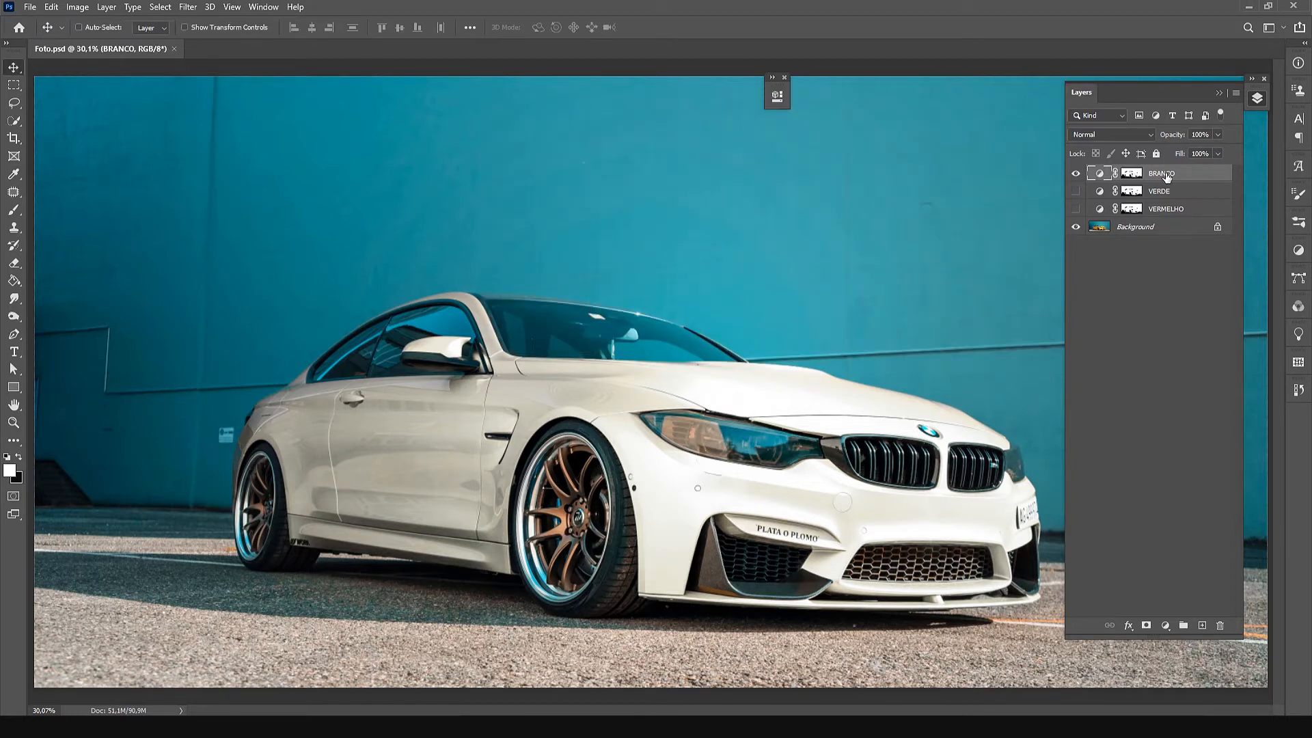
Duplicate the BRANCO layer as PRETO, hide BRANCO and open the Hue/Saturation settings of PRETO.
key("ctrl+alt+j")
type("PRETO")
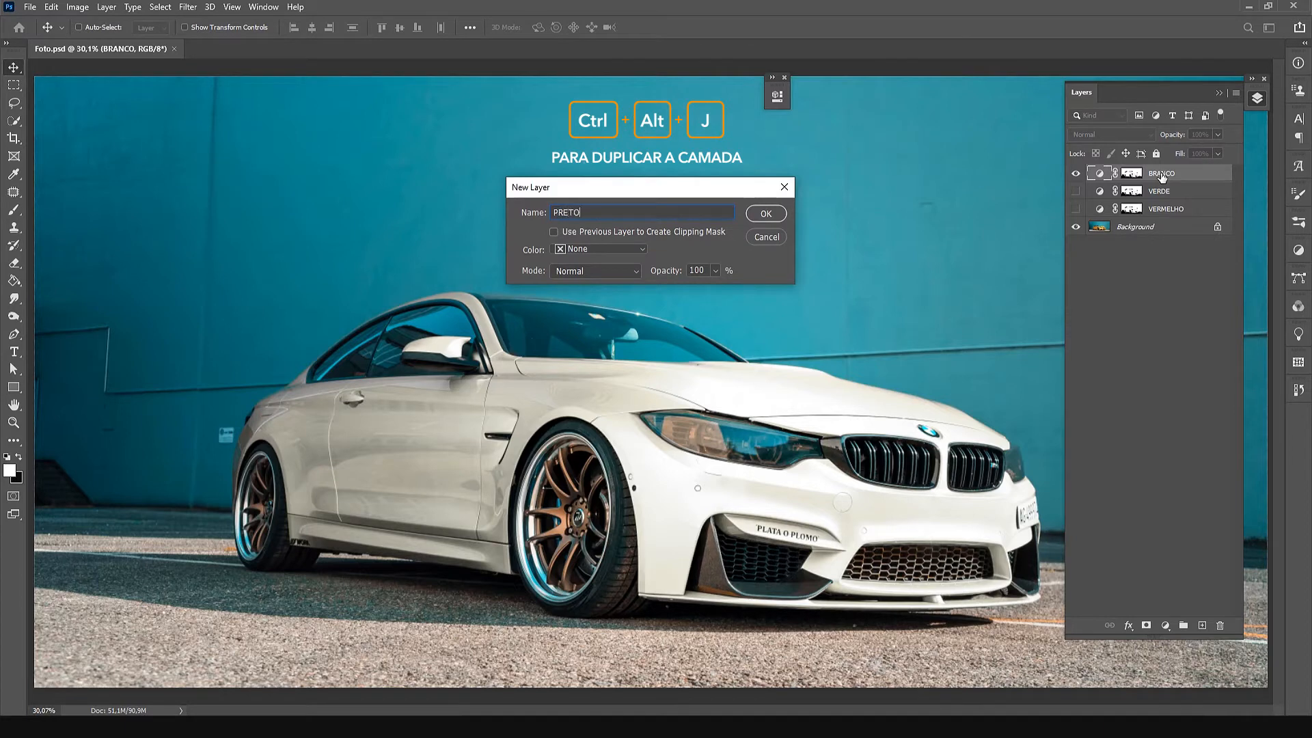
key("Return")
left_click(1075, 191)
double_click(1098, 173)
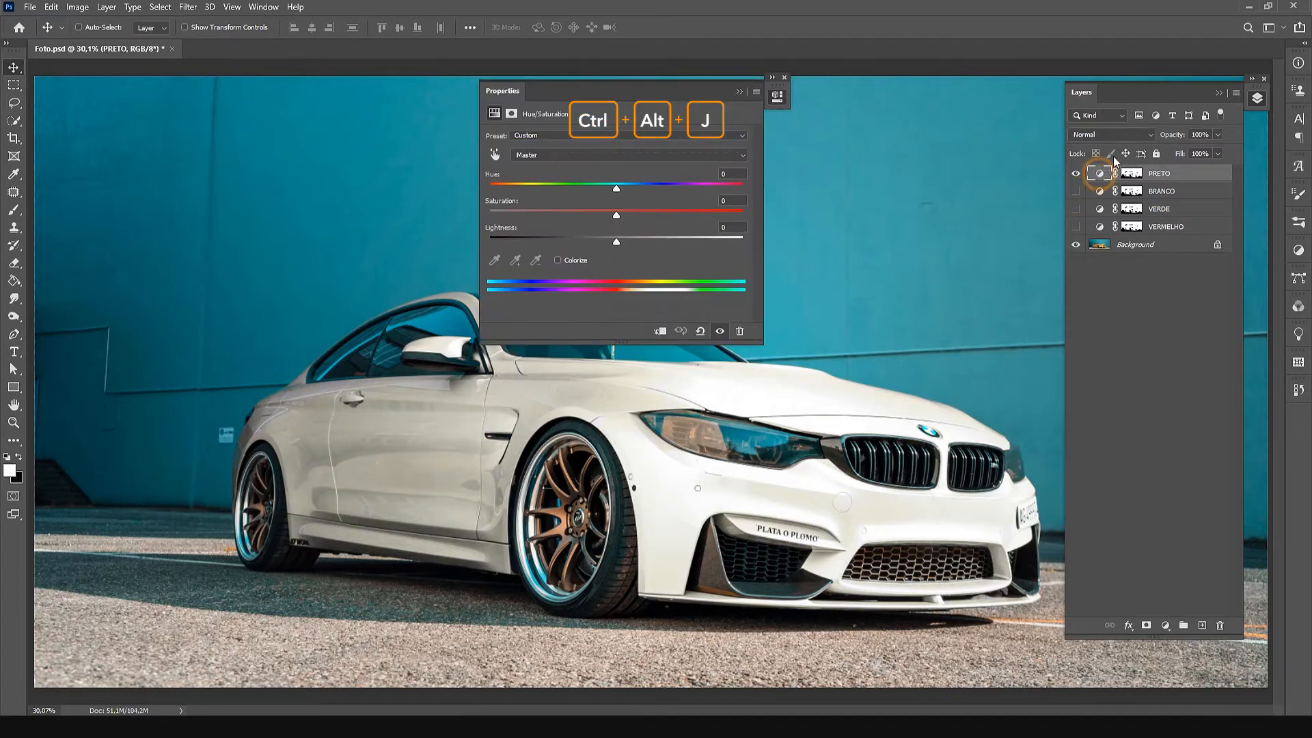
Turn the car black in the PRETO adjustment by sampling its bodywork, setting hue -180, saturation -100, lightness -100 and color range 284°/295° and 89°\100°.
left_click(494, 155)
left_click(927, 503)
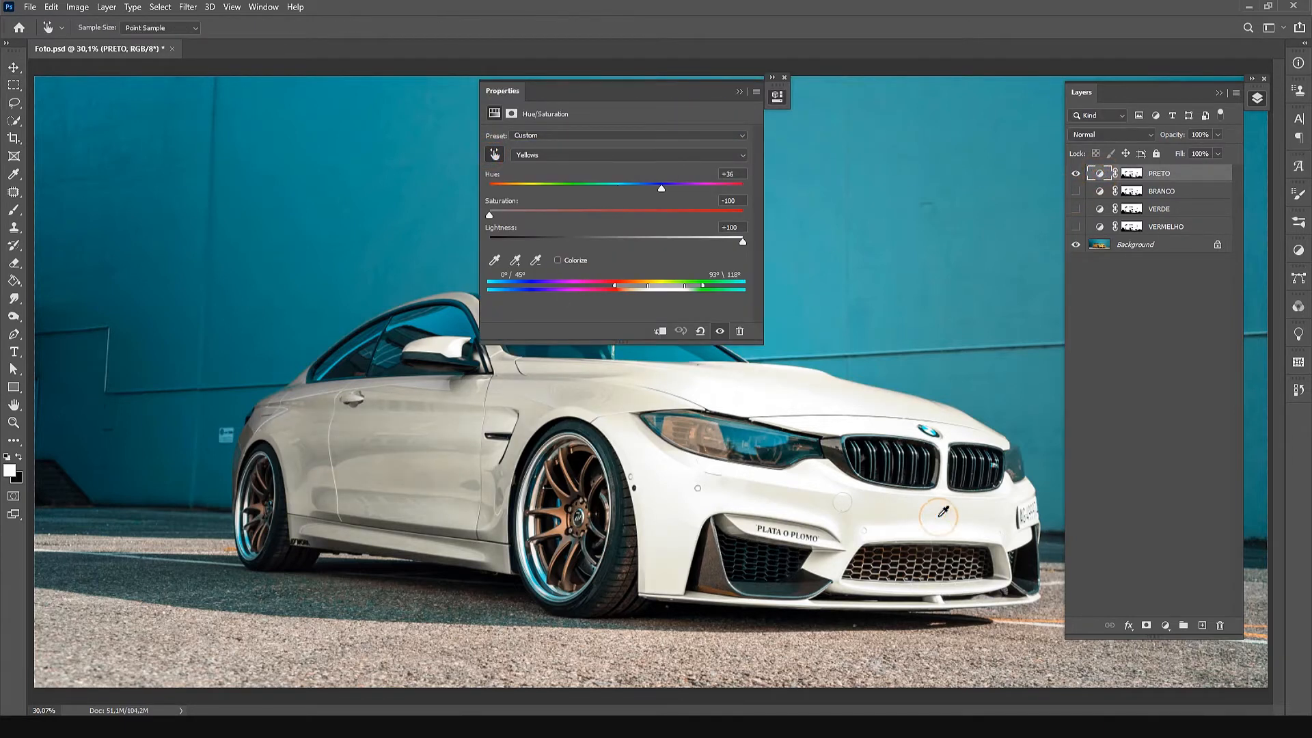
left_click_drag(663, 188, 515, 215)
left_click_drag(741, 240, 467, 238)
left_click_drag(616, 285, 570, 285)
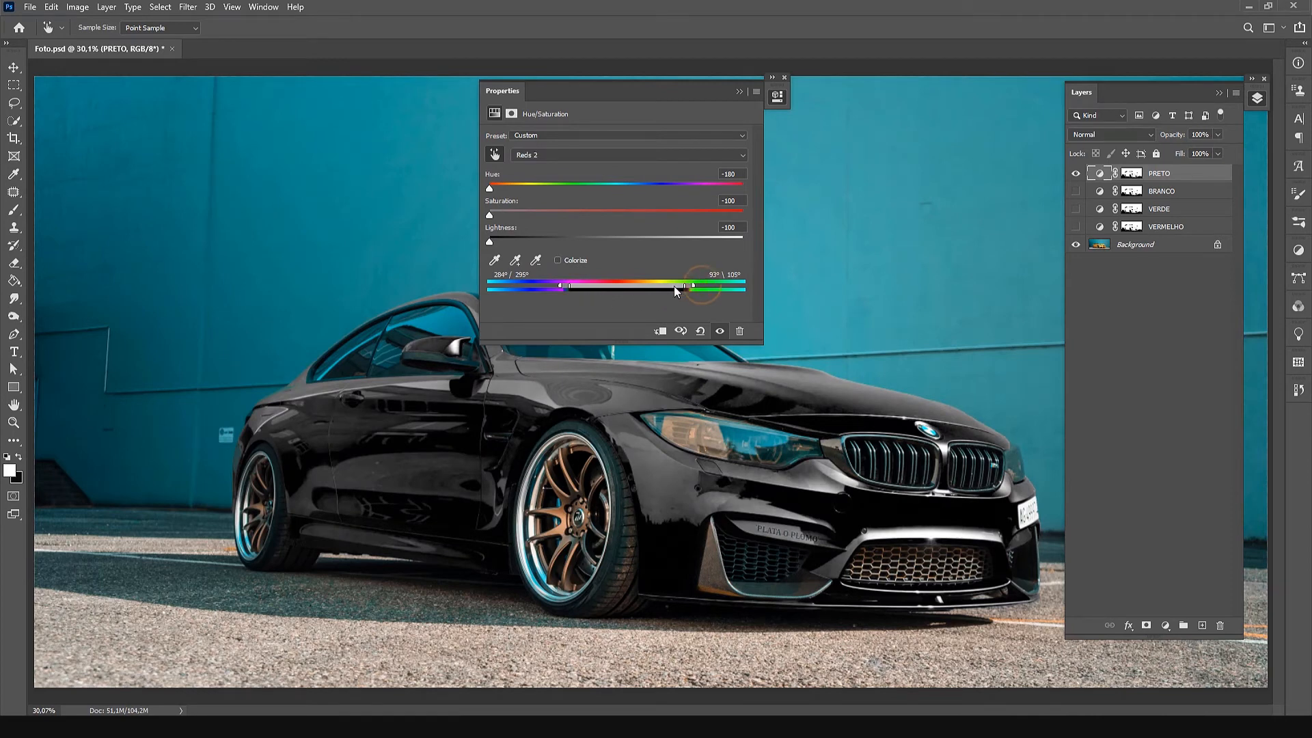
left_click_drag(691, 287, 688, 287)
Dock the collapsed Properties panel beneath the Layers panel and save the document.
left_click(738, 91)
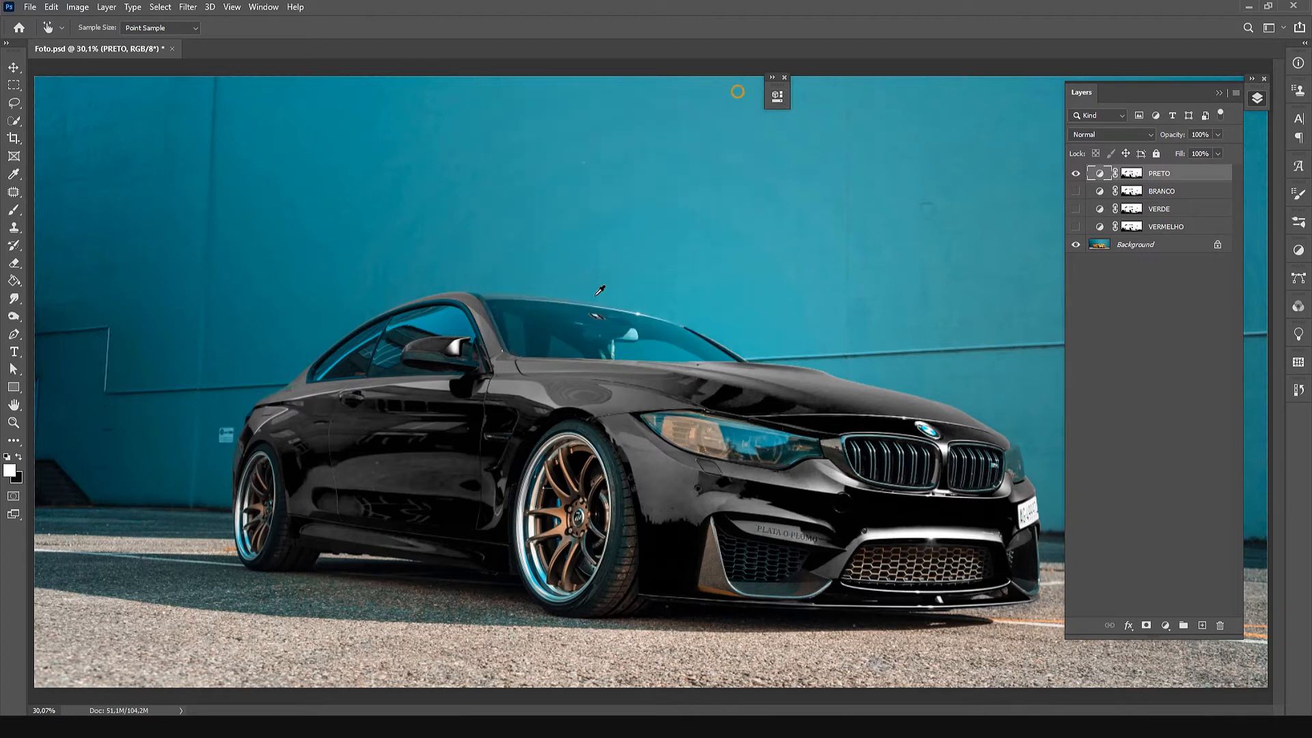
left_click(1218, 93)
key("v")
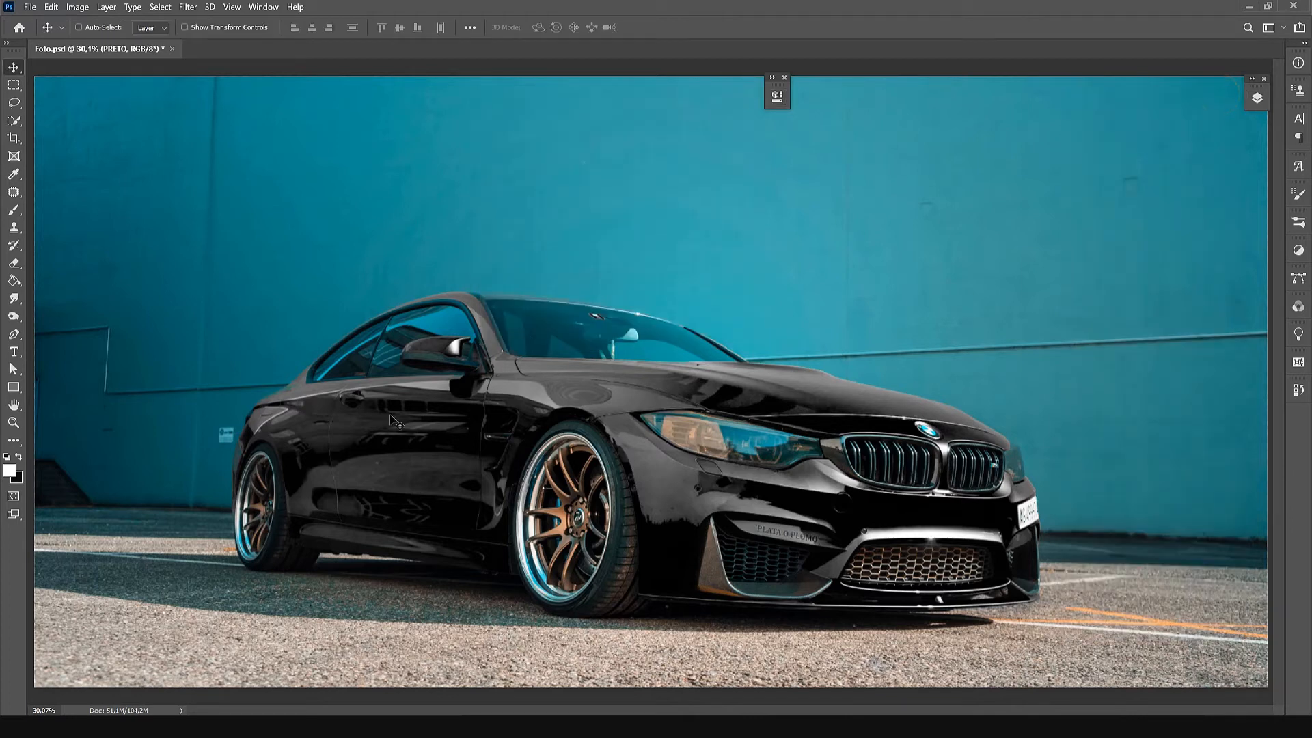
left_click_drag(773, 83, 1250, 124)
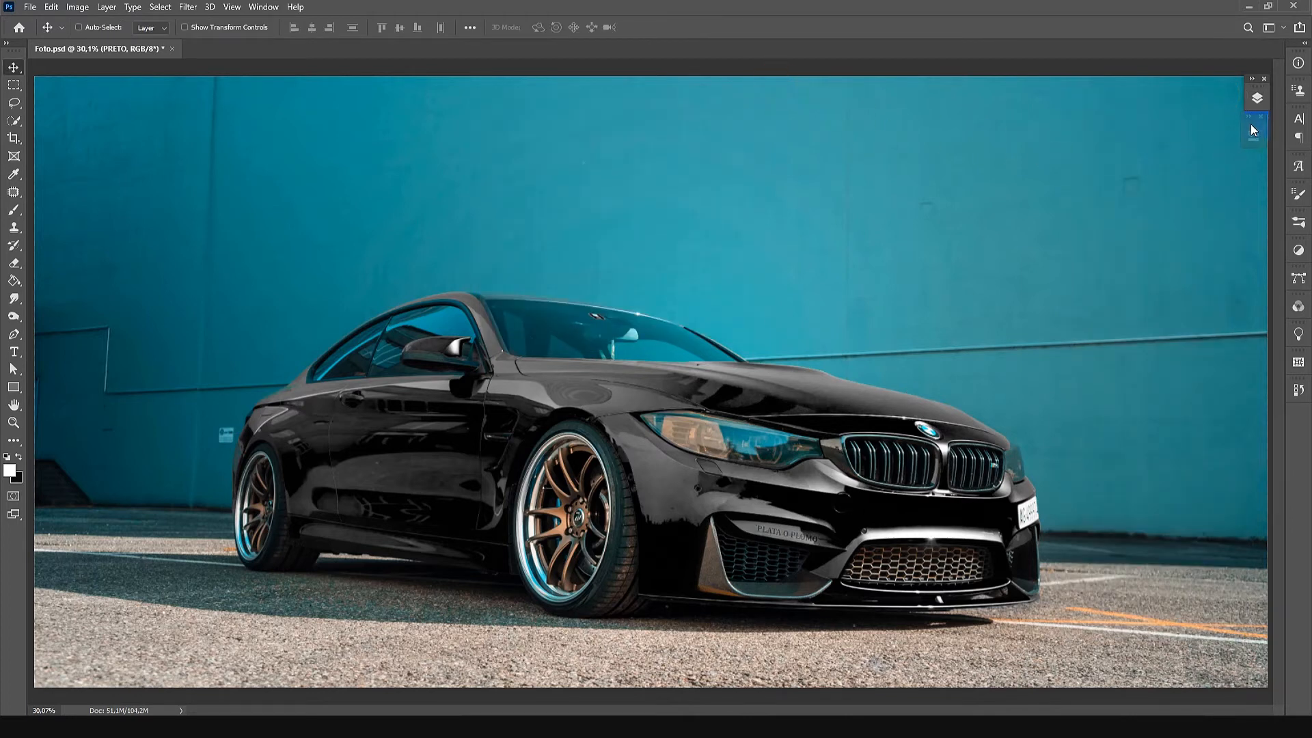
left_click(1258, 98)
key("ctrl+s")
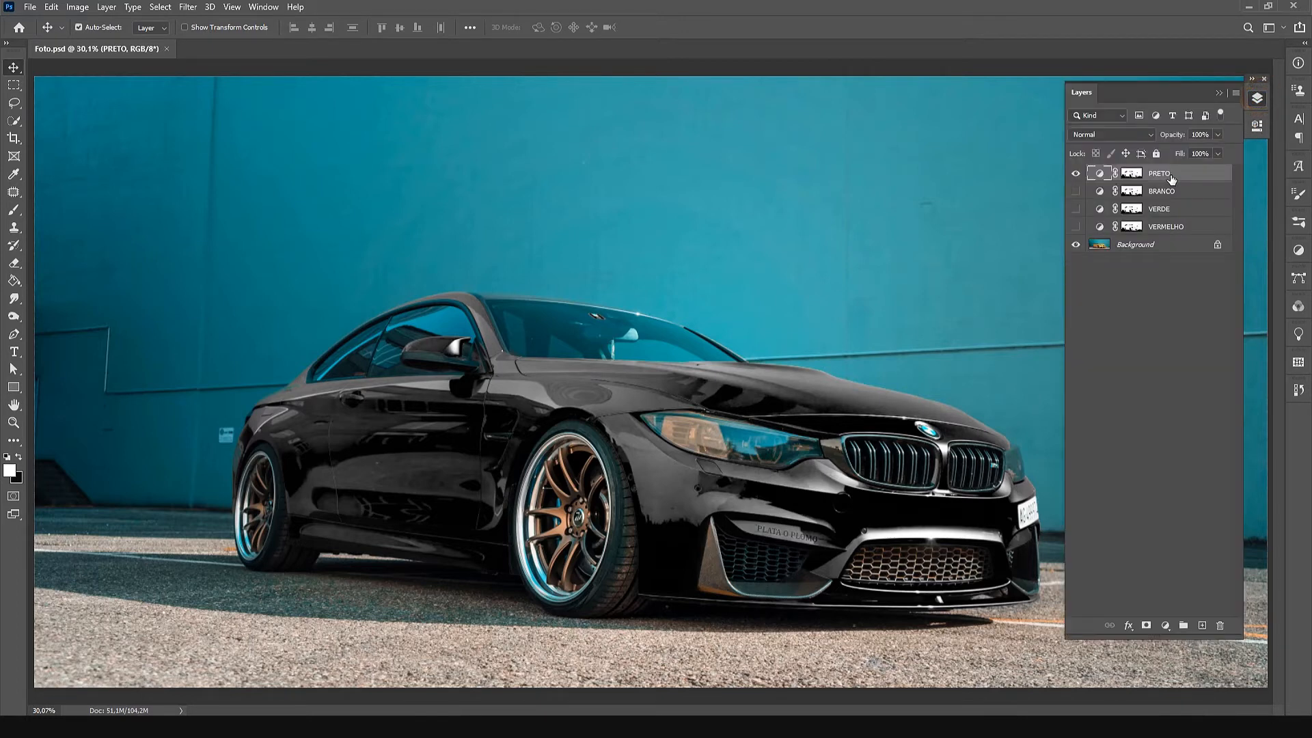
Duplicate the PRETO layer as ROSA, hide PRETO and open the Hue/Saturation settings of ROSA.
key("ctrl+alt+j")
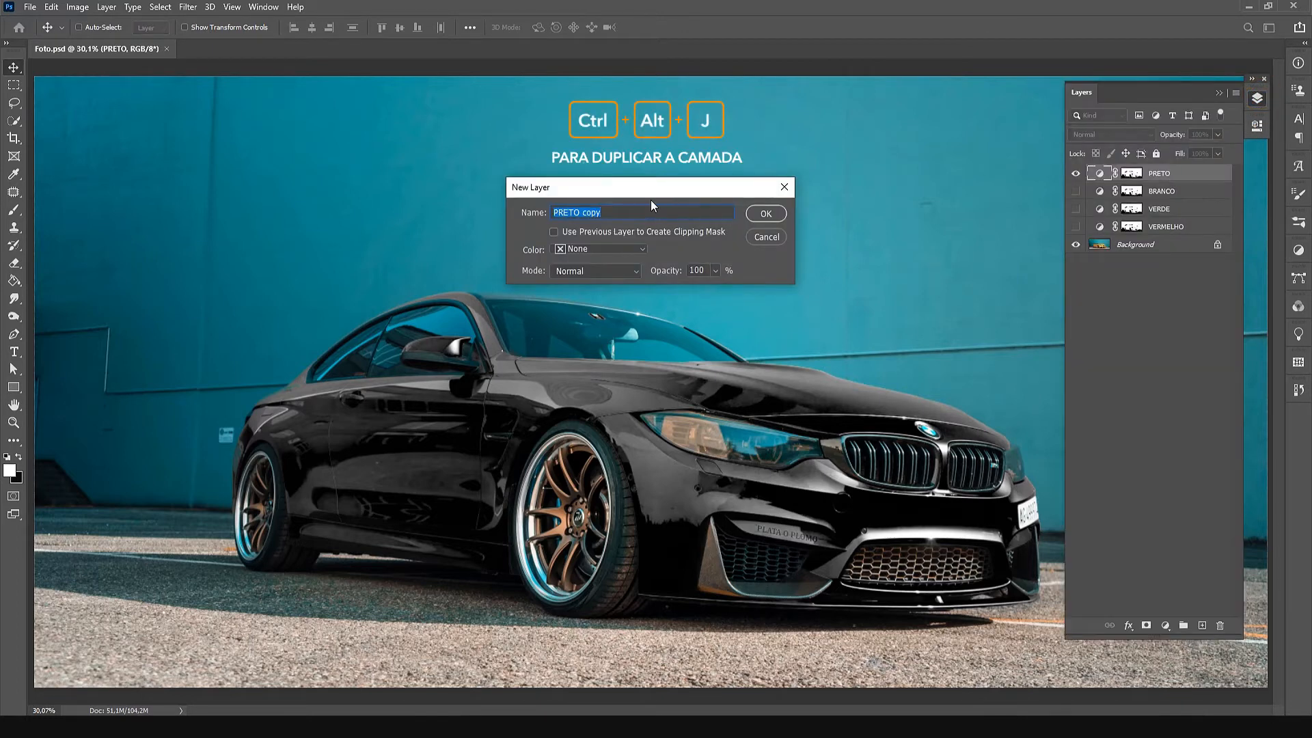
type("ROSA")
key("Return")
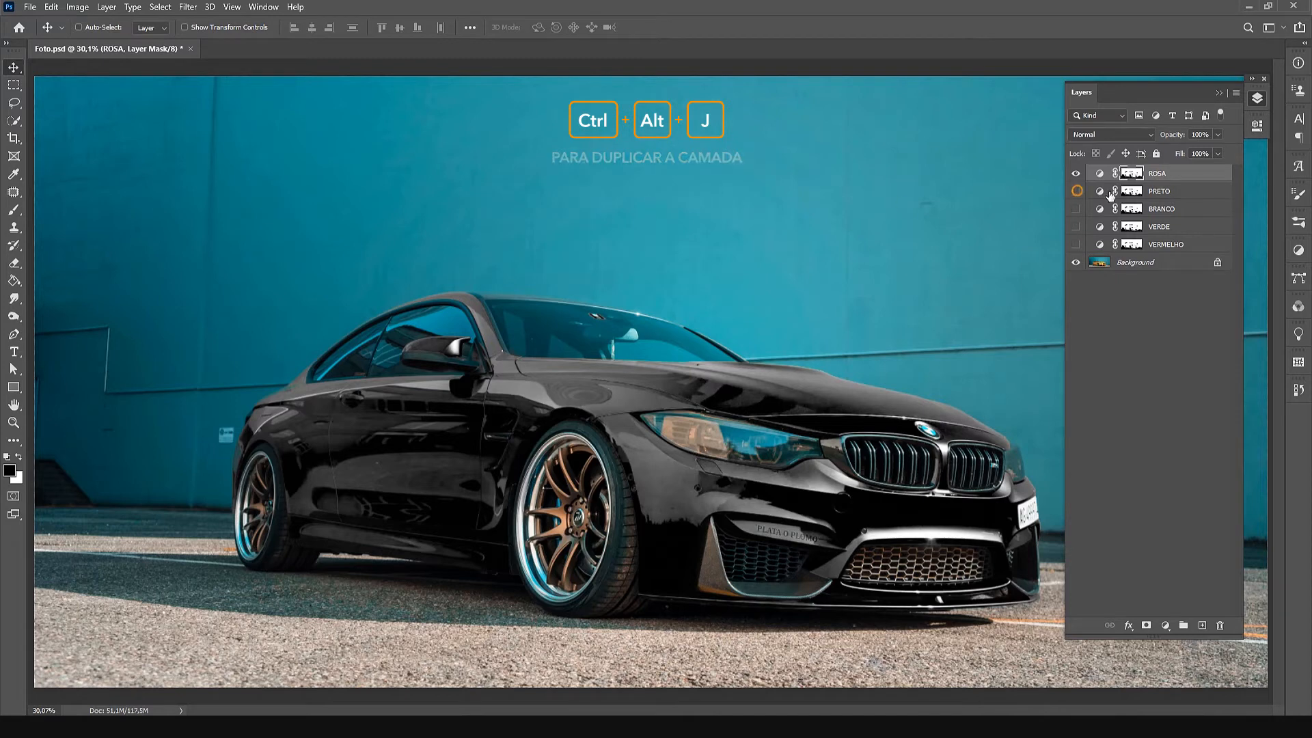
left_click(1101, 176)
Recolor the car magenta in the ROSA adjustment by sampling its bodywork and setting hue -107, saturation +8 and lightness -11.
left_click(975, 183)
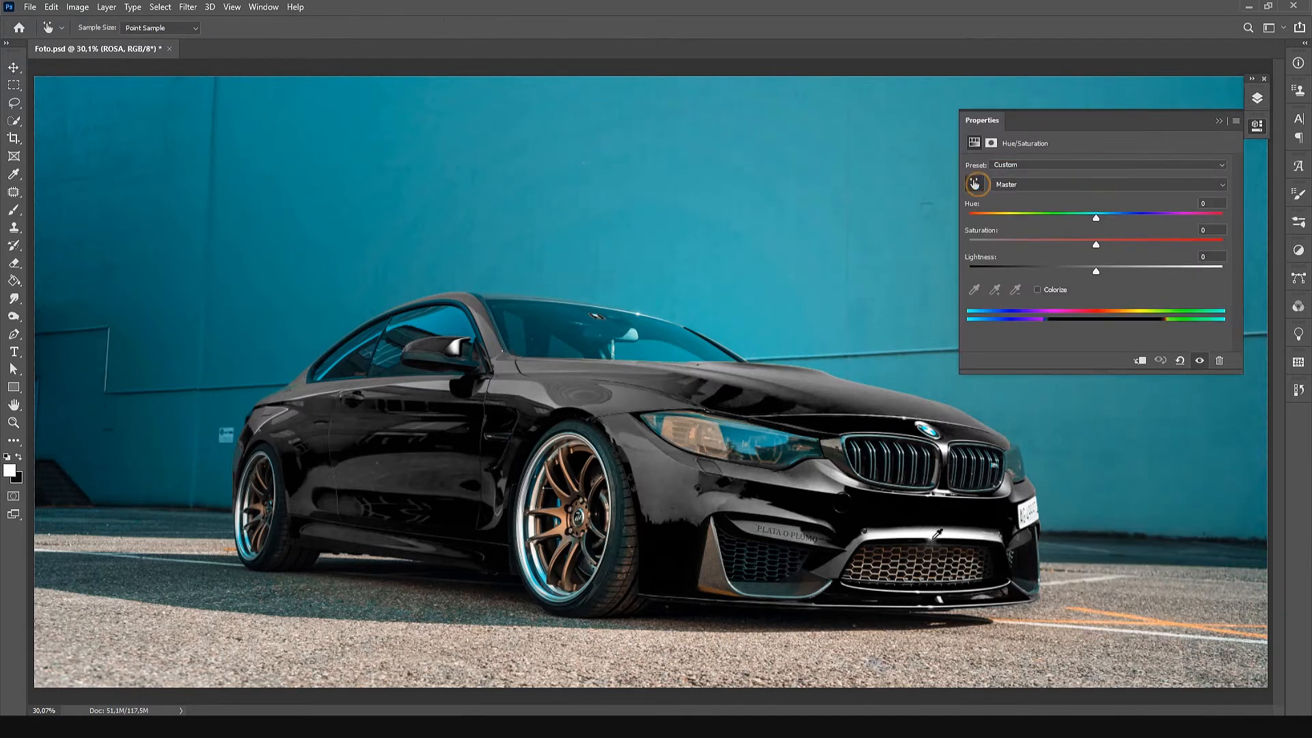
left_click(956, 506)
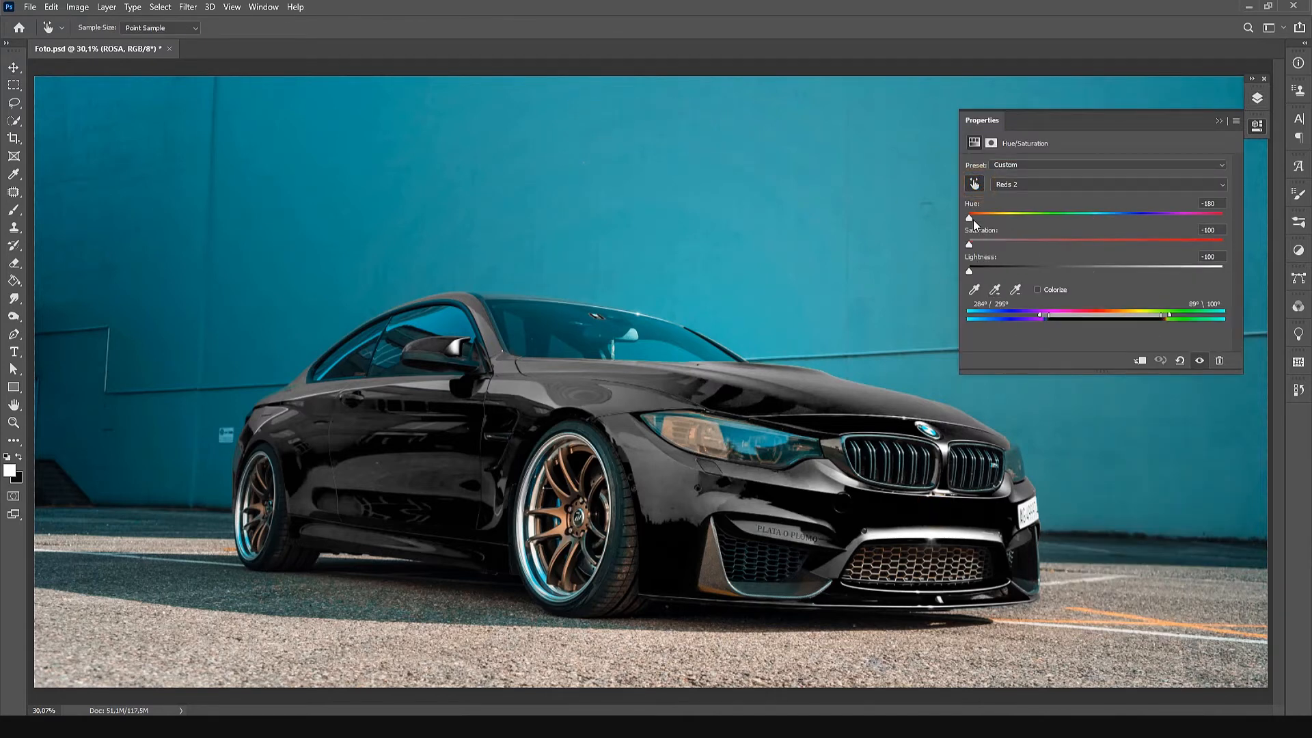
left_click_drag(973, 219, 1124, 261)
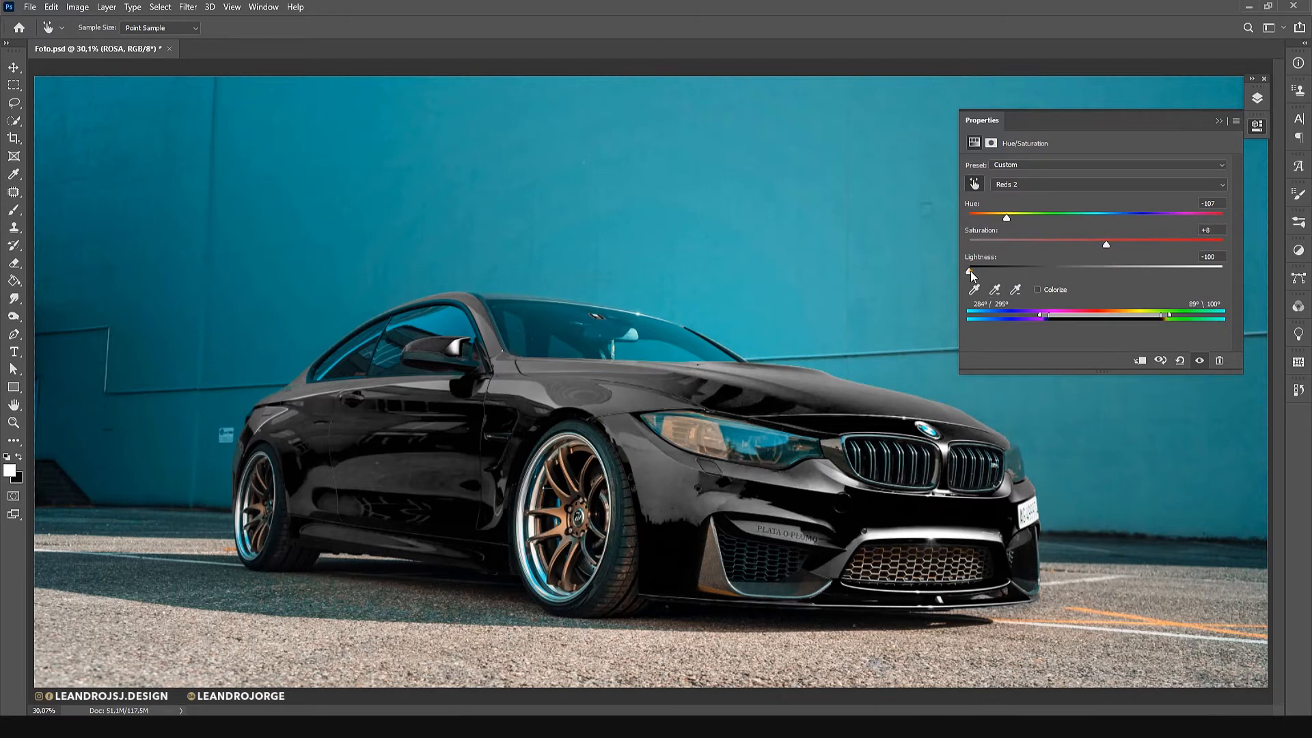
left_click_drag(970, 271, 1096, 278)
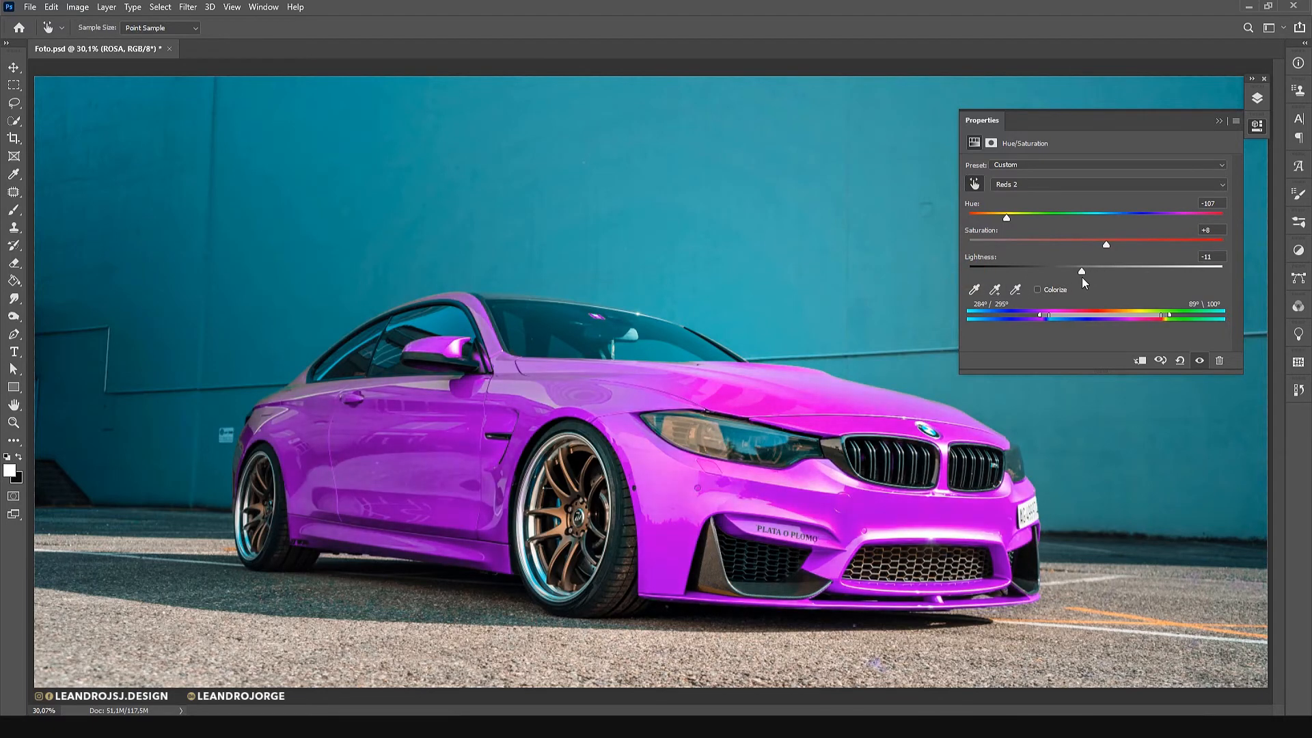
Adjust the ROSA color range to 284°/61° and 75°\121° for a pinker body color.
left_click_drag(1040, 319, 1146, 320)
left_click_drag(1122, 320, 1127, 321)
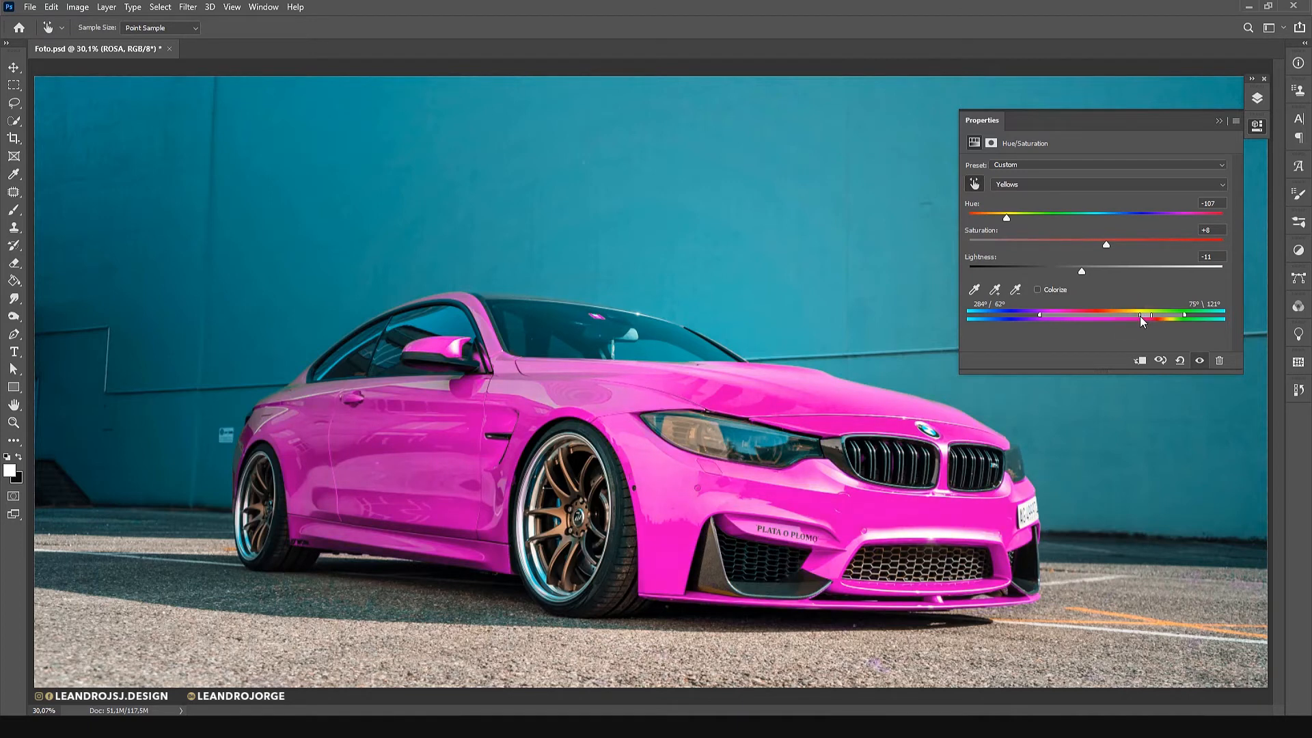
left_click(1219, 120)
Duplicate the ROSA layer as AZUL, hide ROSA and open the Hue/Saturation settings of AZUL.
left_click(1257, 98)
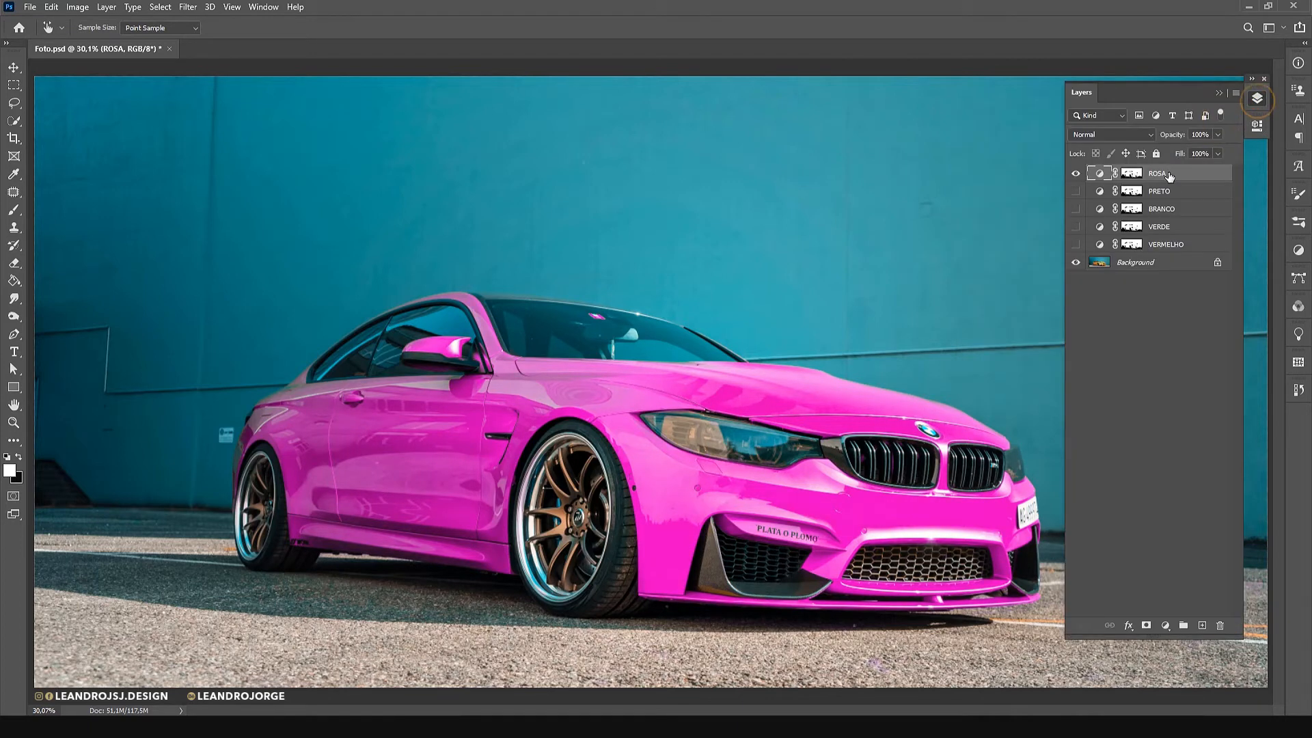
key("ctrl+alt+j")
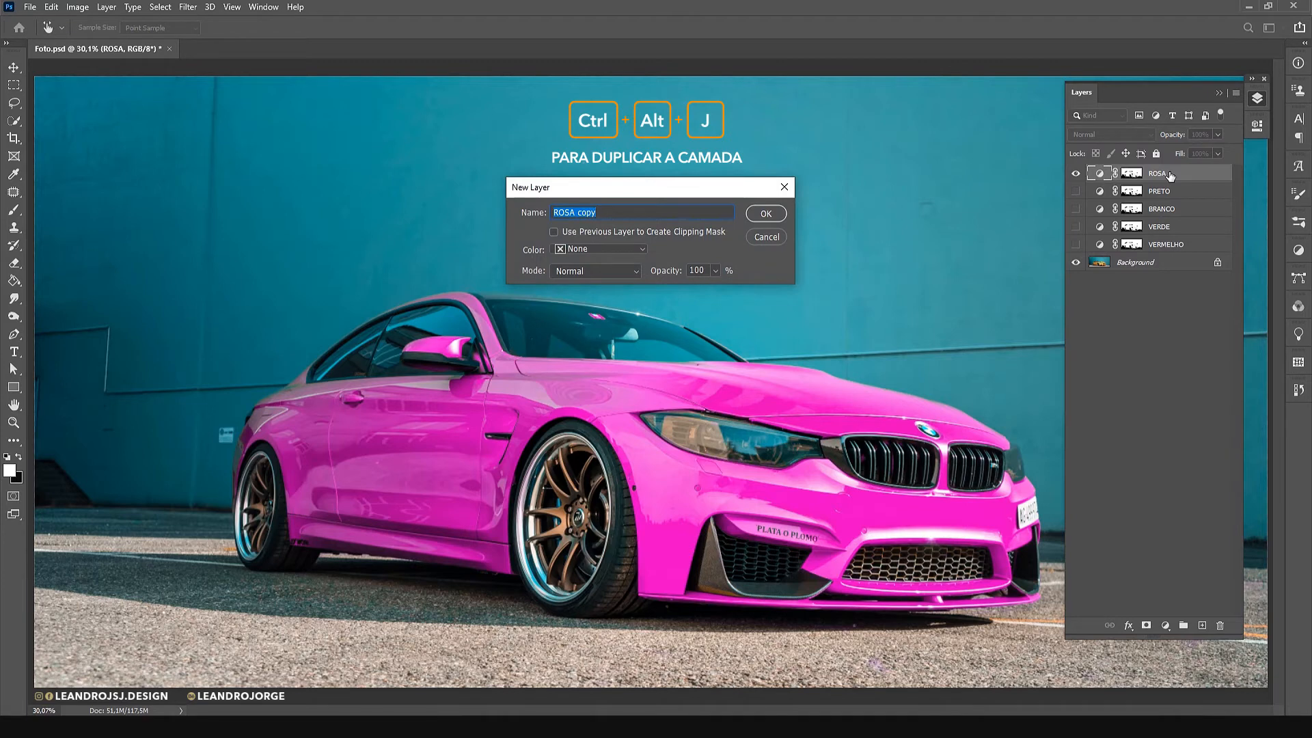
type("AZUL")
key("Return")
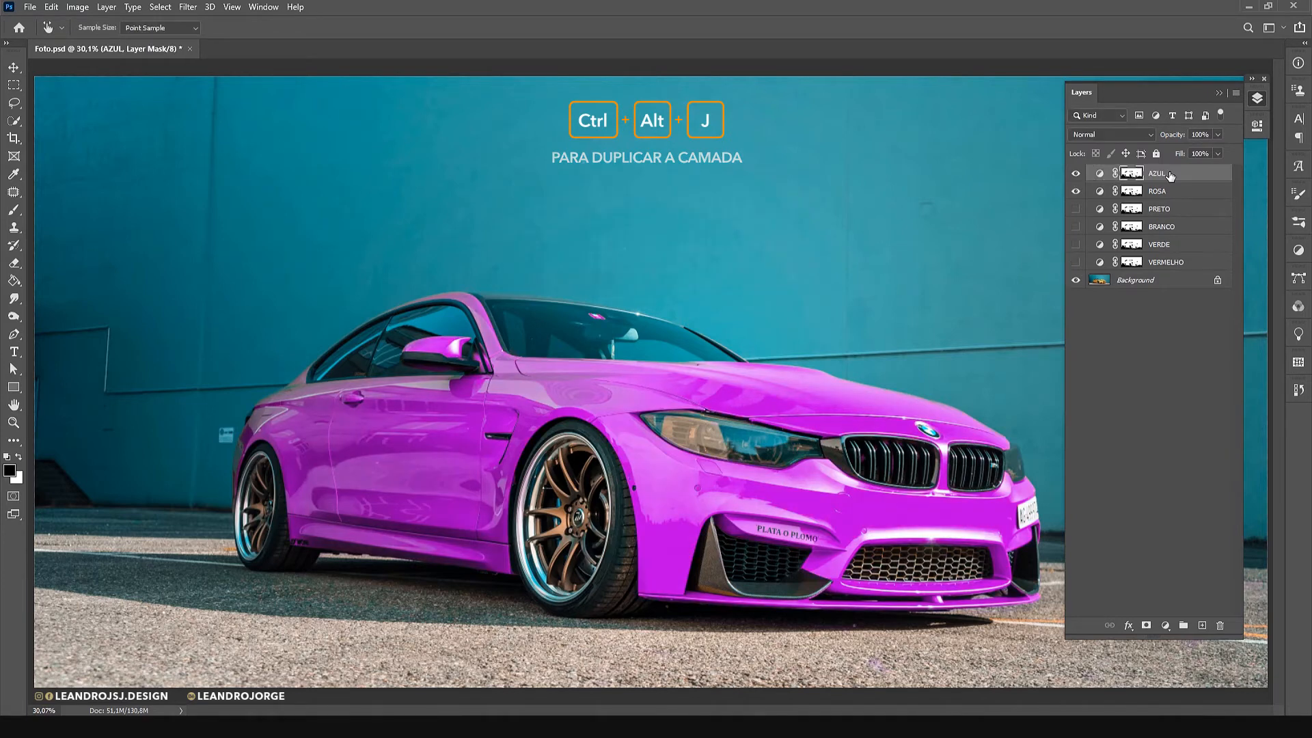
left_click(1077, 193)
double_click(1099, 173)
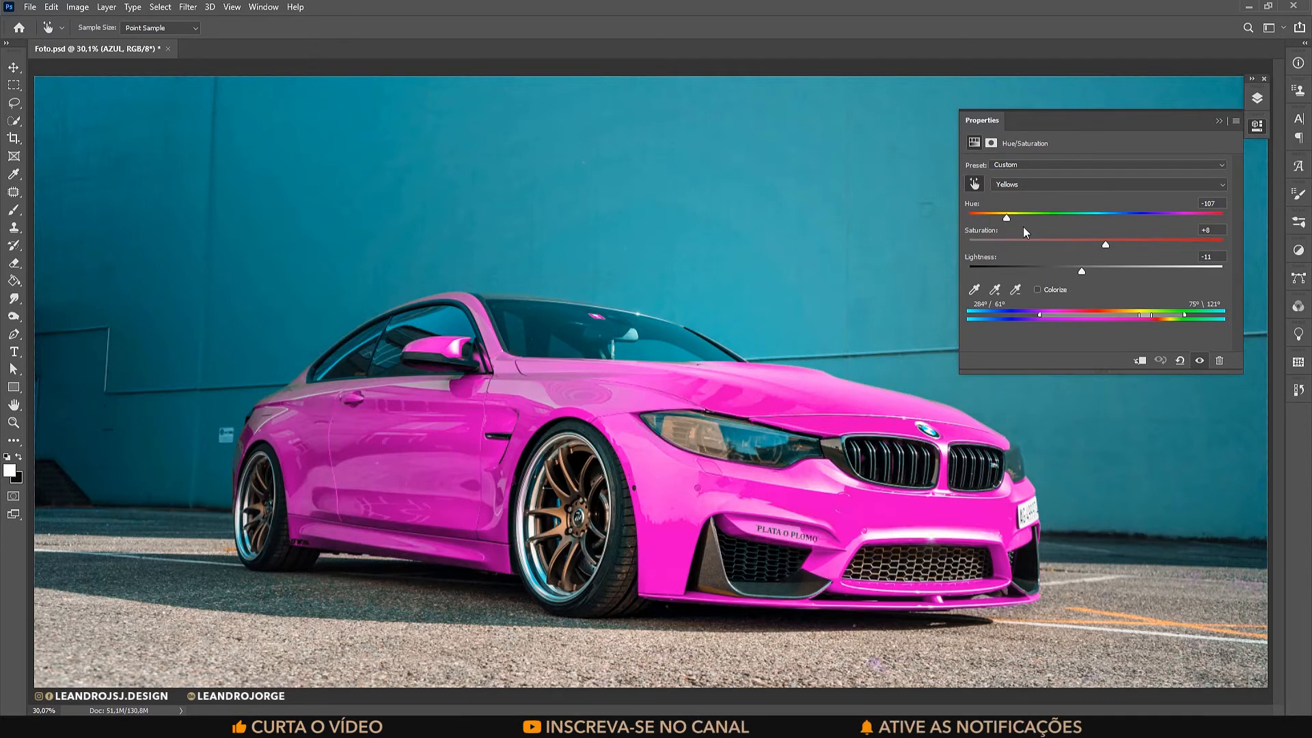
Set the AZUL adjustment to hue +36 and lightness -26, with its color range at 333°/29° and 46°\172°.
left_click_drag(1009, 218, 1061, 222)
left_click_drag(1216, 235, 1140, 244)
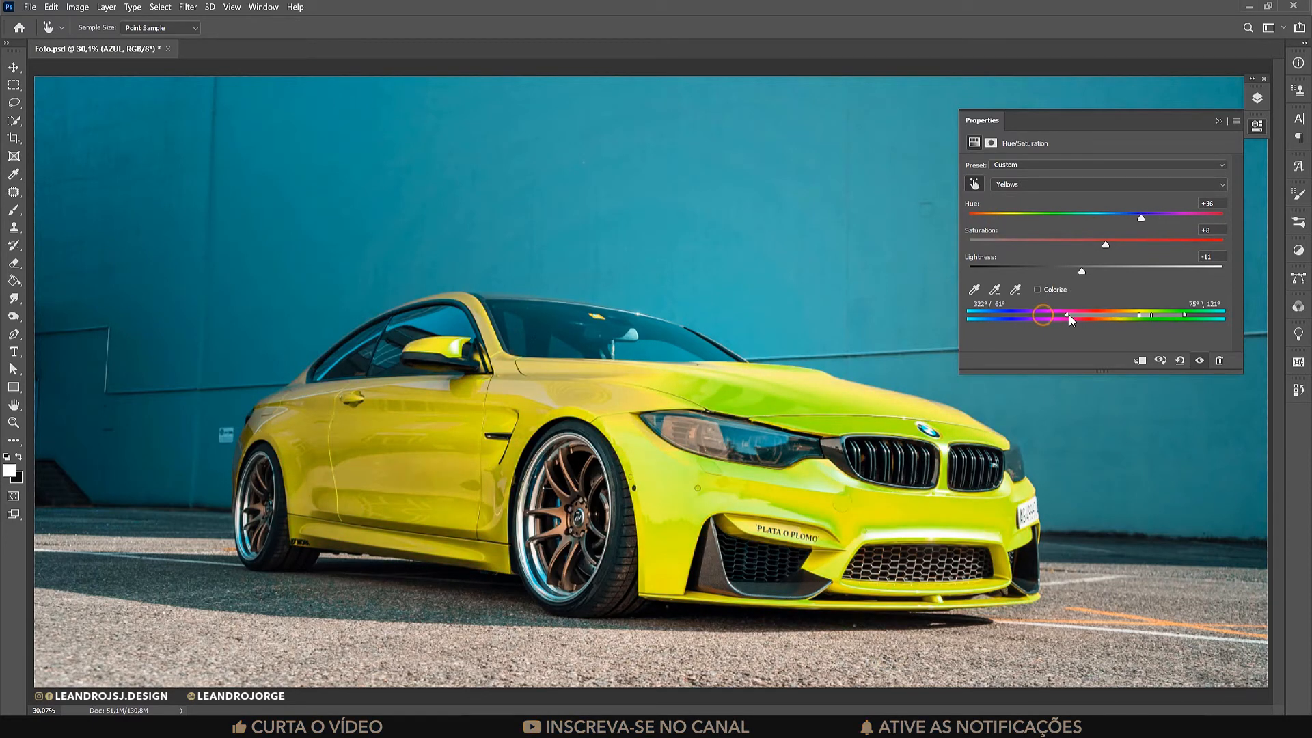
left_click_drag(1069, 315, 1118, 315)
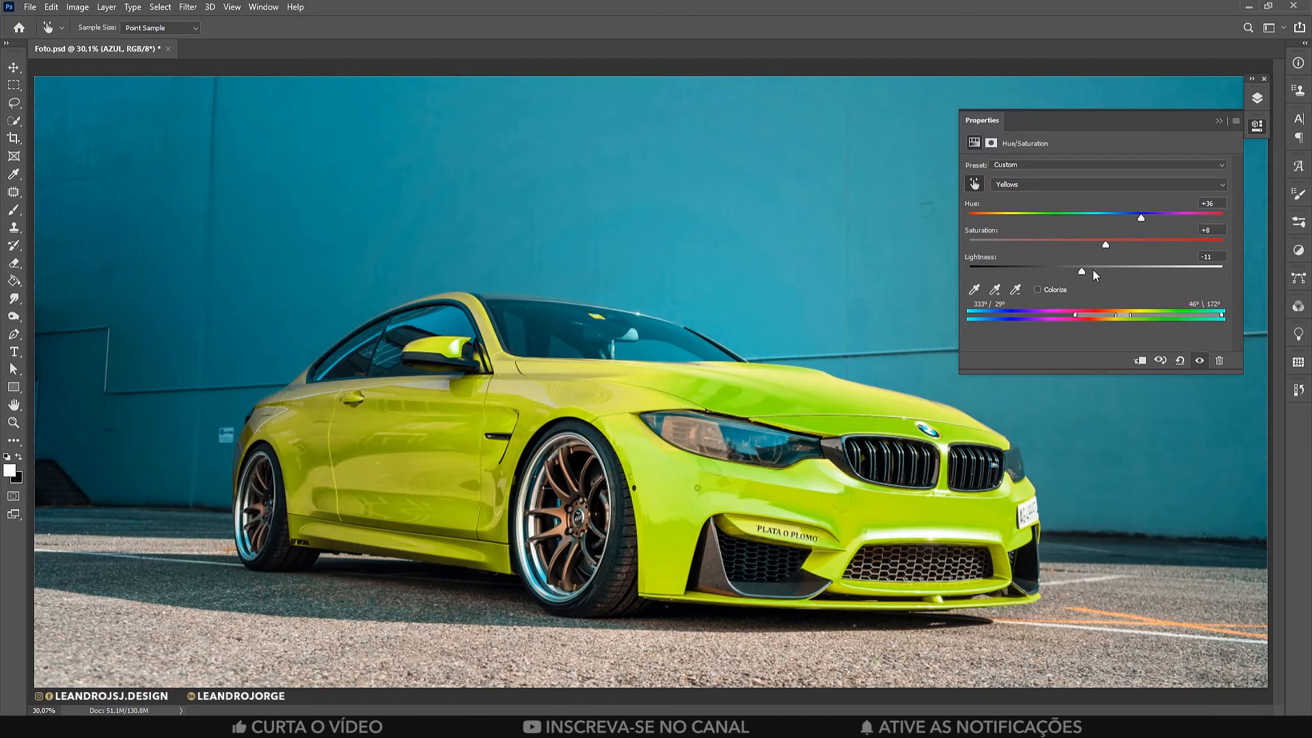
left_click_drag(1082, 271, 1063, 272)
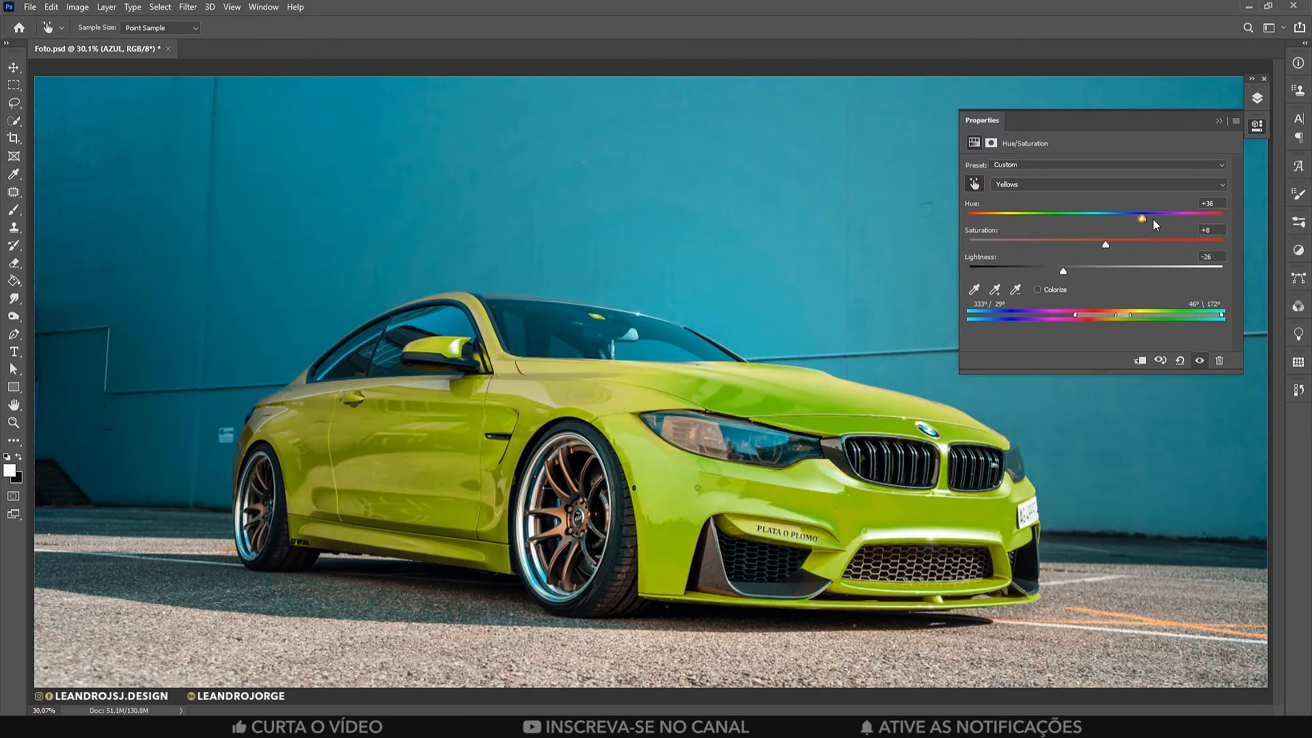
Turn the car blue in the AZUL adjustment with hue +180, saturation +19, lightness -31 and color range 333°/18° and 37°\172°.
left_click_drag(1153, 219, 1227, 226)
left_click_drag(1128, 244, 1057, 272)
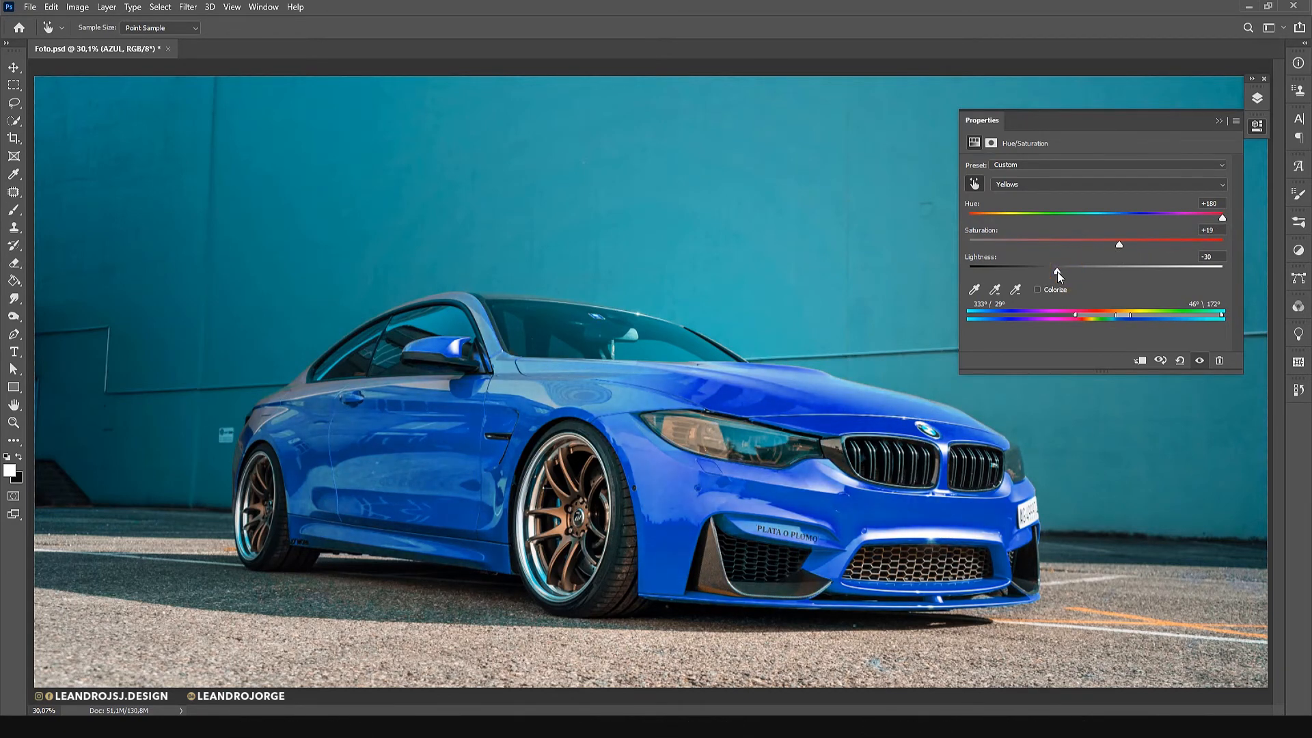
mouse_move(1126, 317)
left_mouse_down()
mouse_move(1155, 314)
mouse_move(1122, 314)
left_mouse_up()
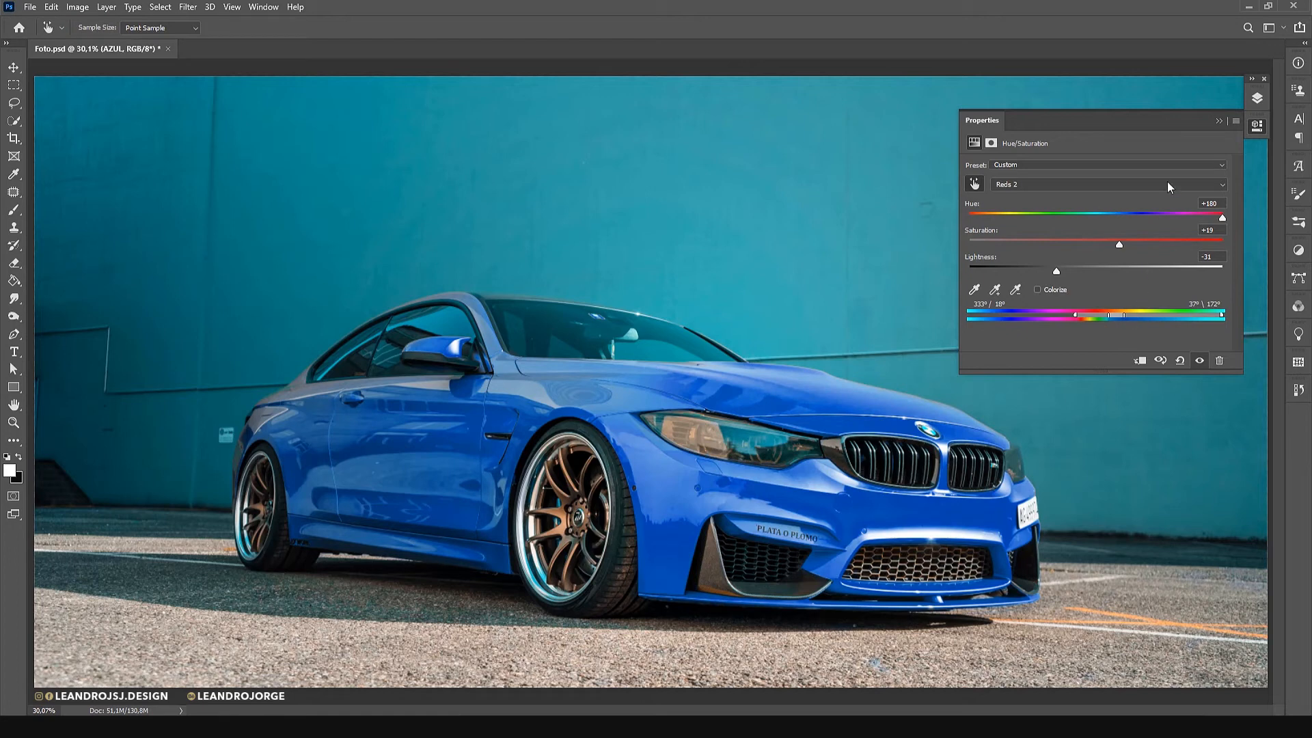
left_click(1219, 119)
Duplicate the AZUL layer as LARANJA, hide AZUL and open the Hue/Saturation settings of LARANJA.
left_click(1256, 98)
left_click(1256, 98)
key("v")
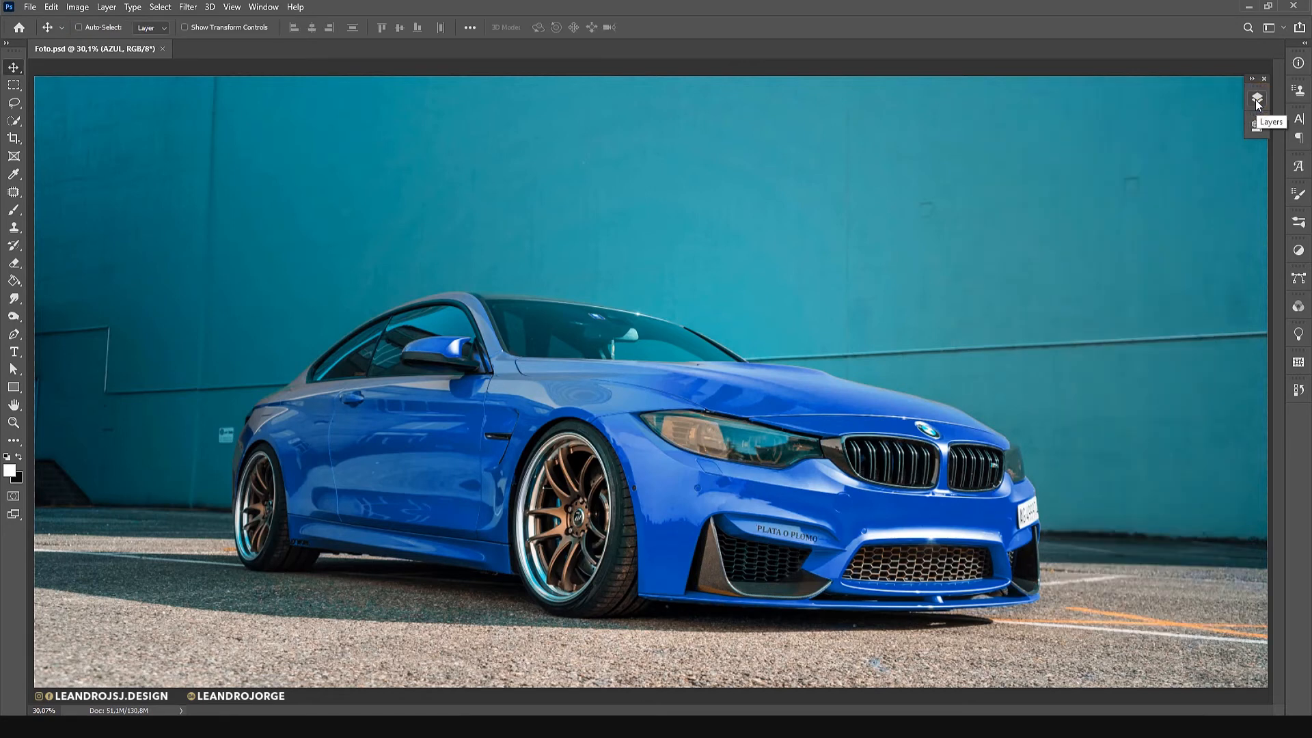
left_click(1256, 98)
key("ctrl+alt+j")
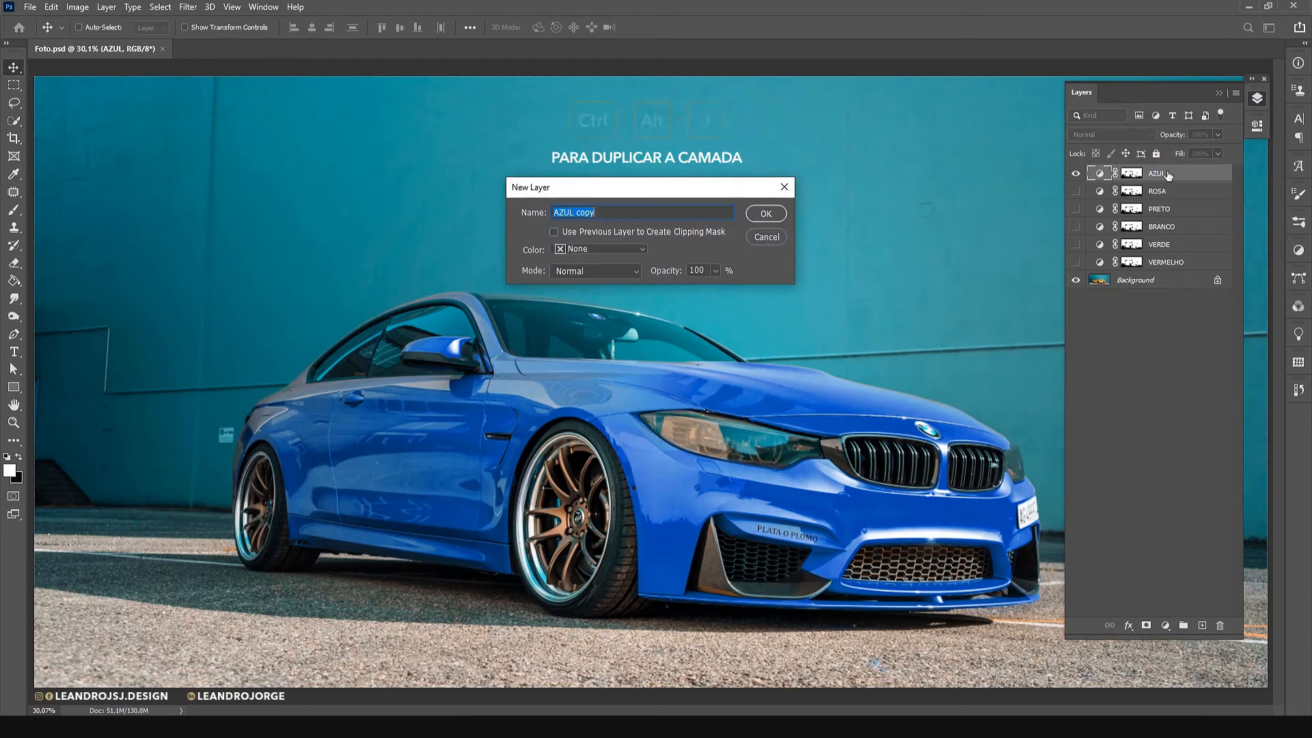
type("LARANJA")
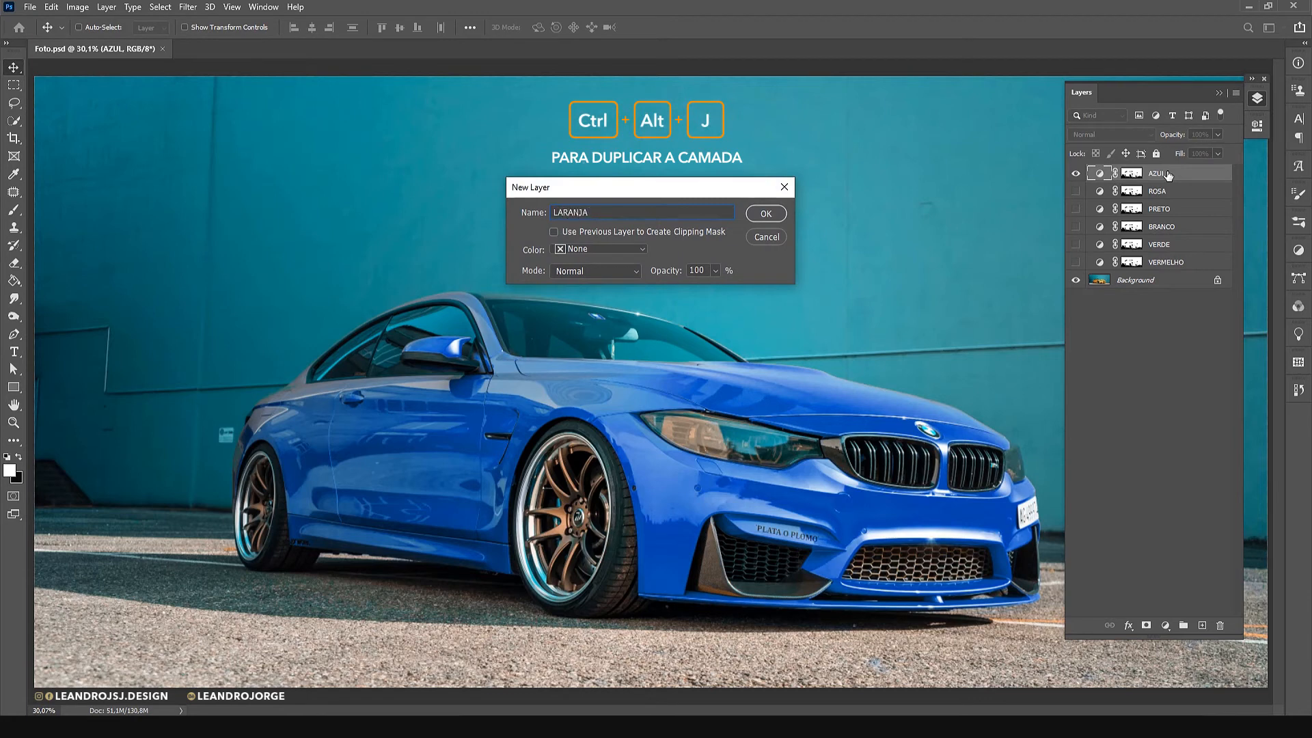
key("Return")
double_click(1100, 172)
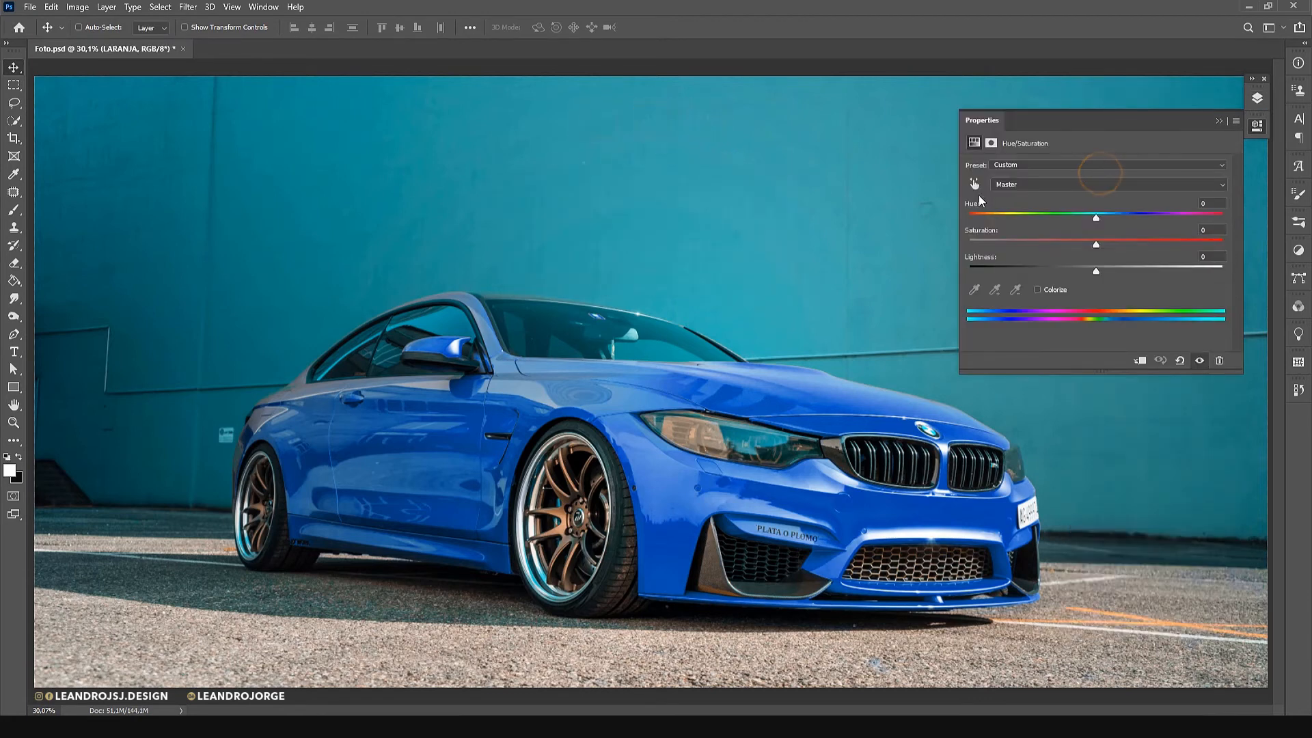
Turn the car orange in the LARANJA adjustment by sampling its bodywork and setting hue -22, saturation +35 and lightness -20.
left_click(975, 185)
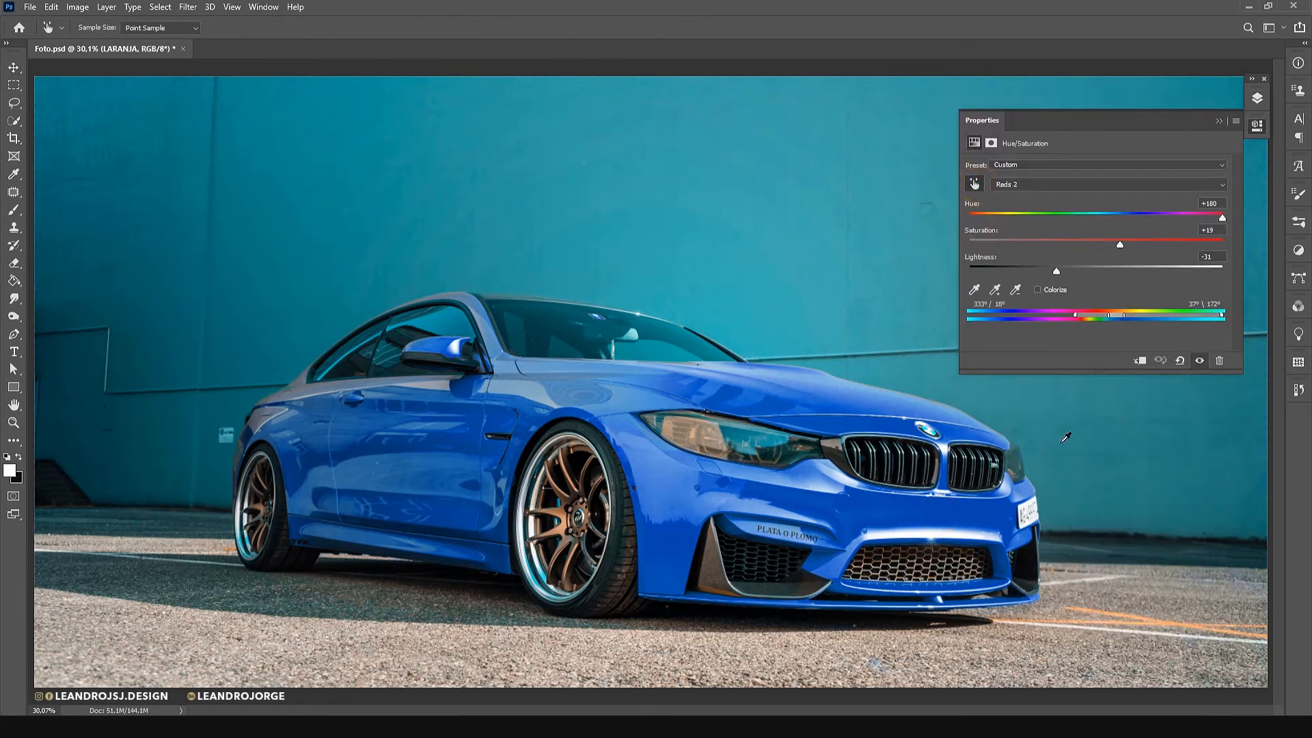
left_click_drag(1223, 220, 1141, 247)
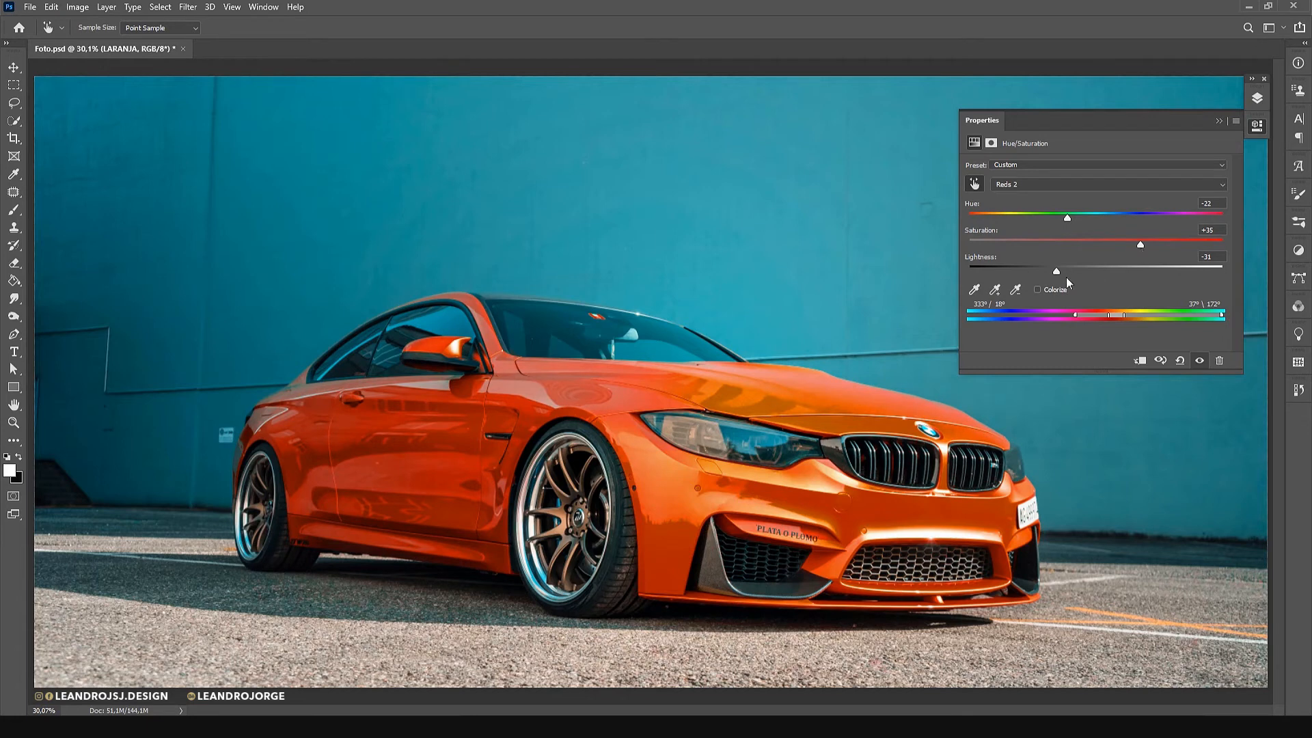
left_click_drag(1057, 271, 1076, 272)
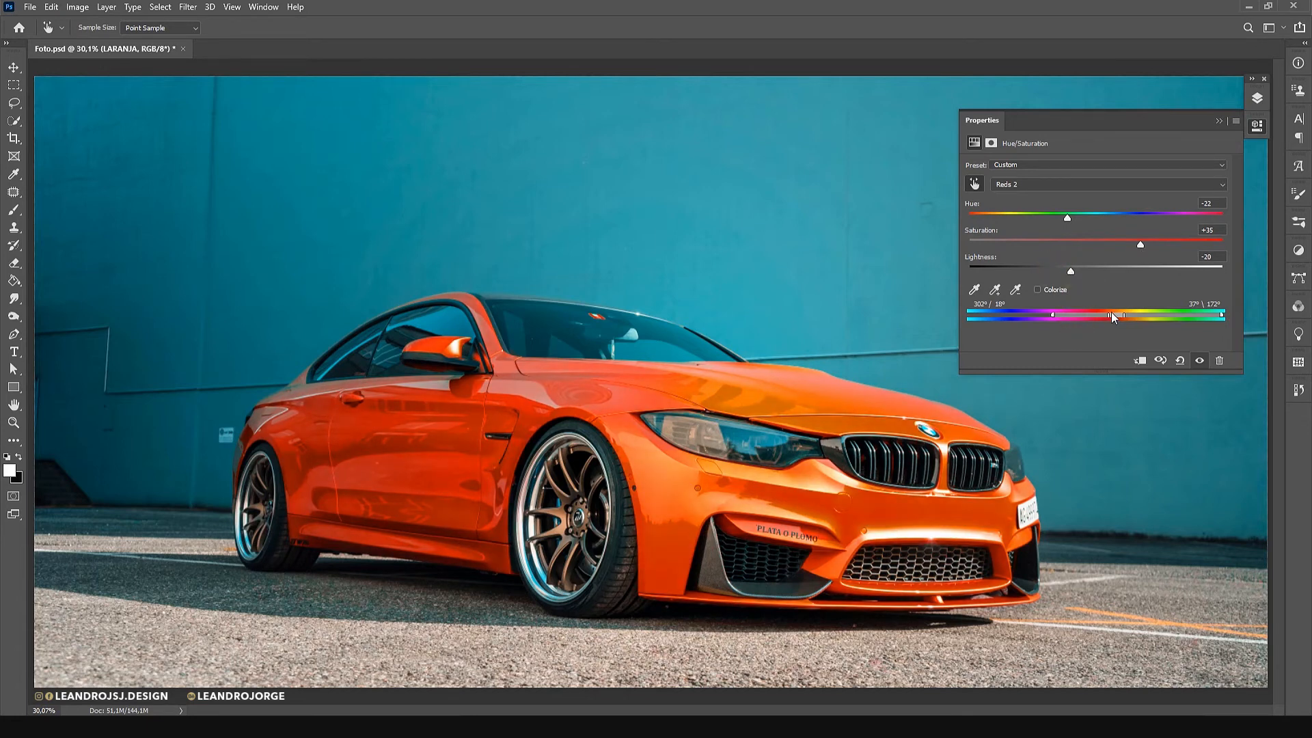
Refine the LARANJA orange with color range 302°/348° and 69°\115°, hue -18, saturation +25 and lightness -9.
left_click_drag(1107, 315, 1086, 318)
left_click_drag(1223, 315, 1150, 316)
left_click_drag(1071, 272, 1081, 273)
left_click_drag(1144, 243, 1119, 250)
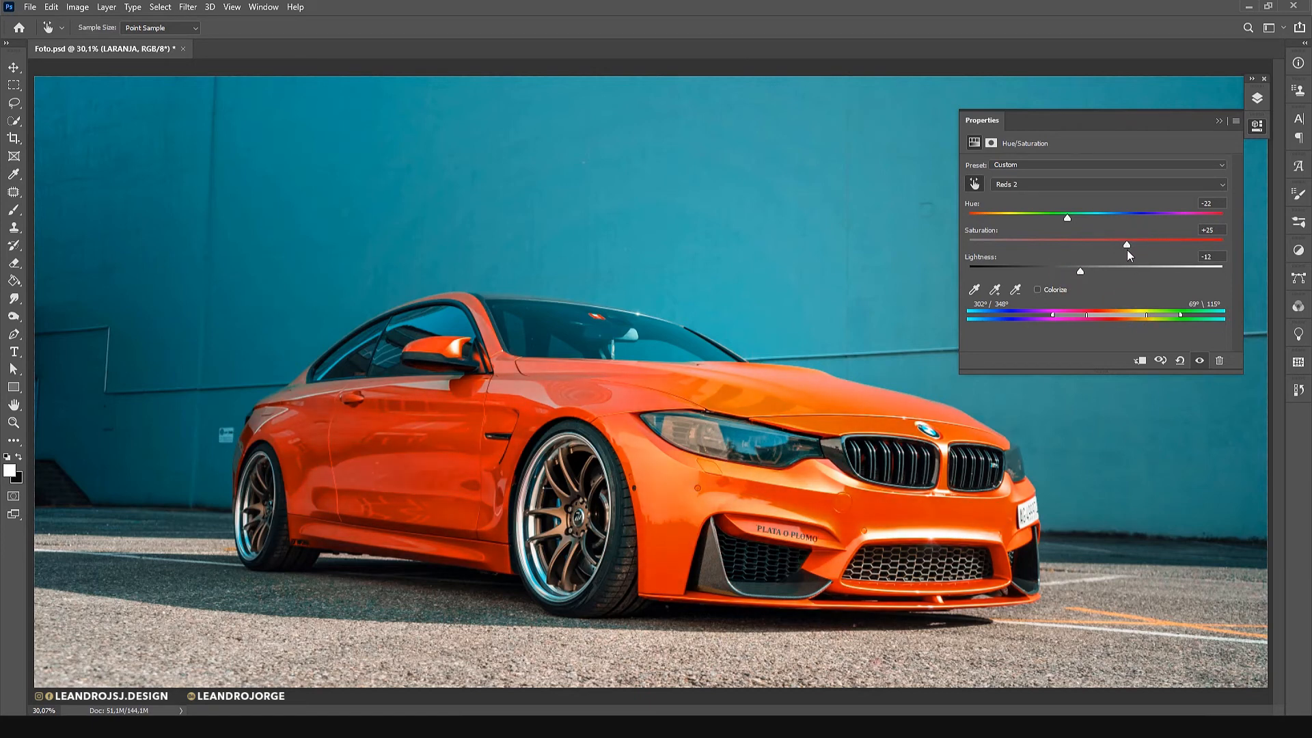
left_click_drag(1065, 216, 1072, 219)
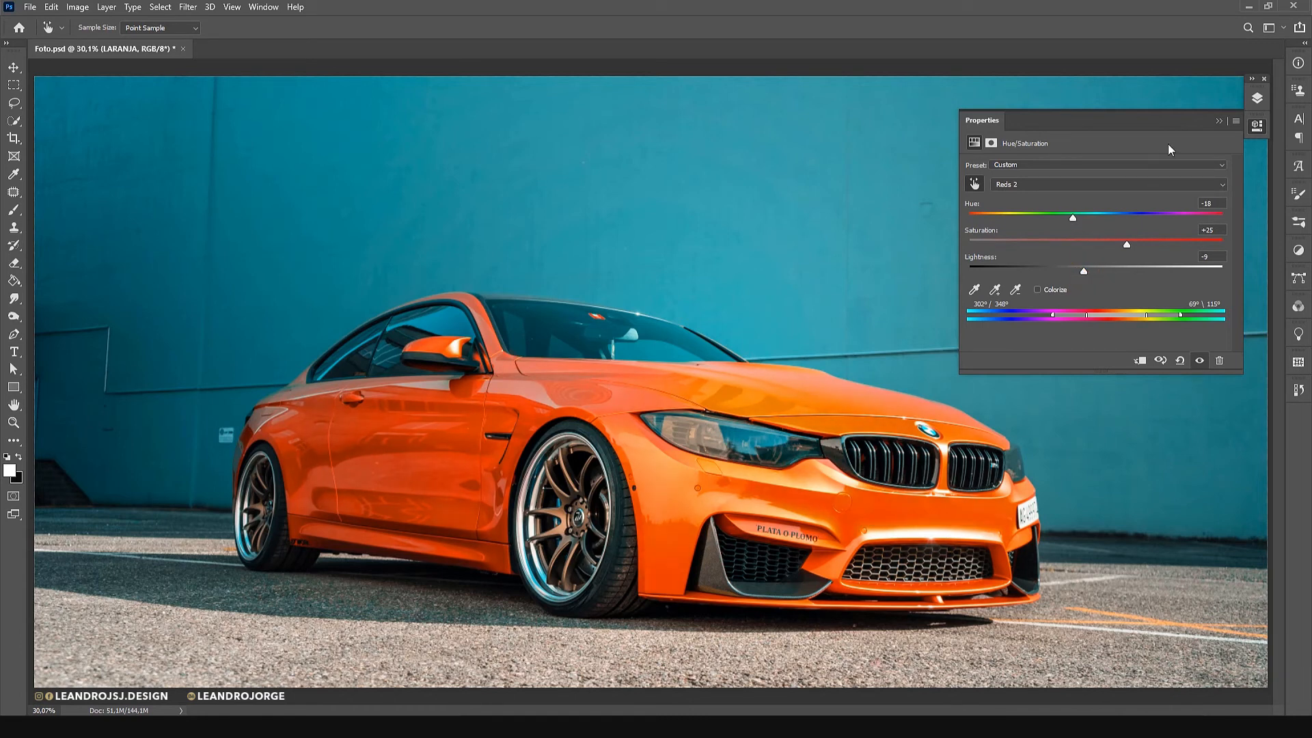
left_click(1218, 122)
Duplicate the LARANJA layer as ROXO, hide LARANJA and open the Hue/Saturation settings of ROXO.
left_click(1257, 98)
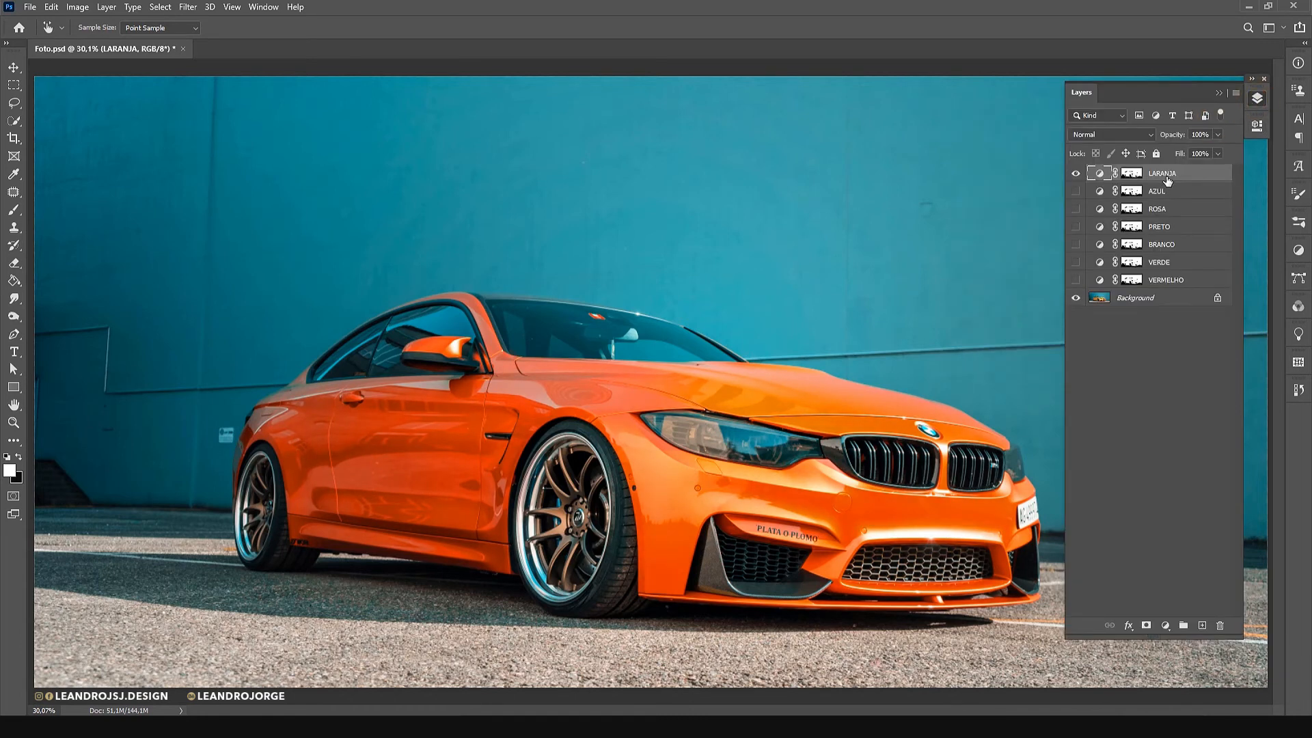
key("ctrl+alt+j")
type("ROXO")
key("Return")
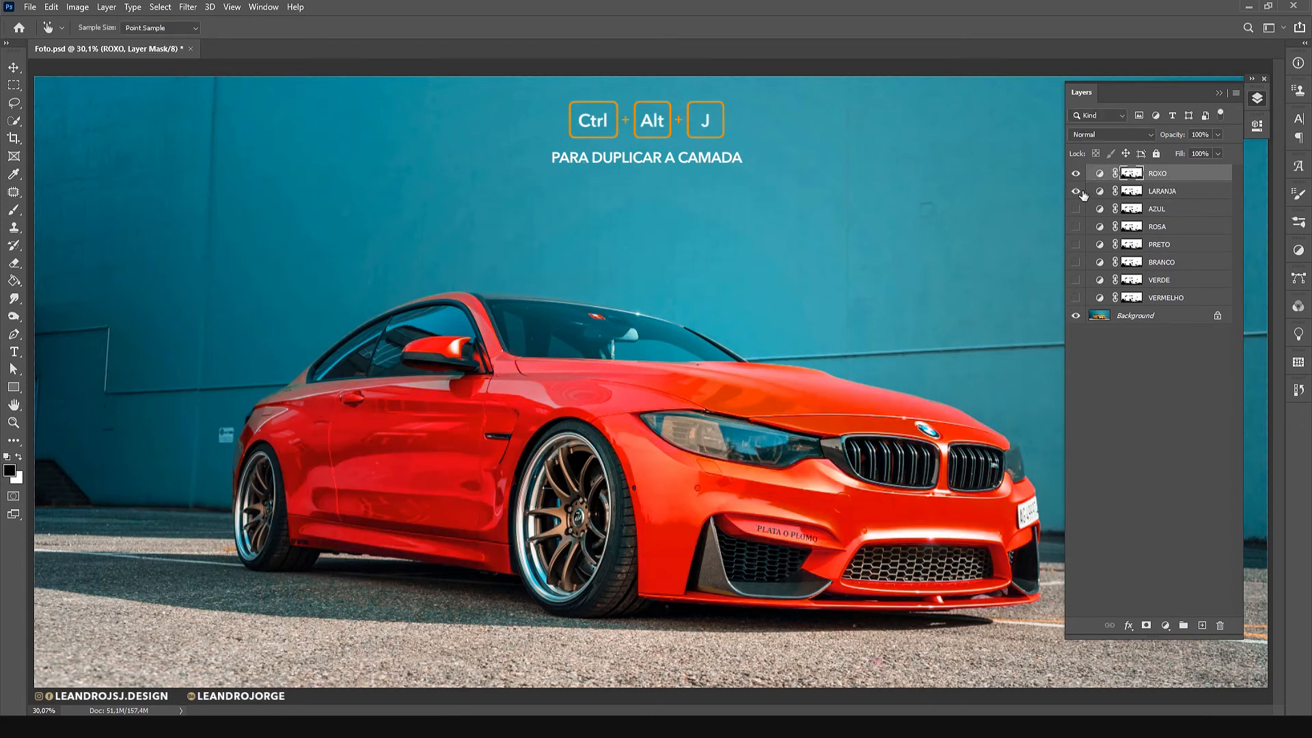
left_click(1076, 192)
double_click(1099, 174)
Turn the car purple in the ROXO adjustment by sampling its bodywork and setting hue -139, saturation -51 and lightness -1.
left_click(974, 184)
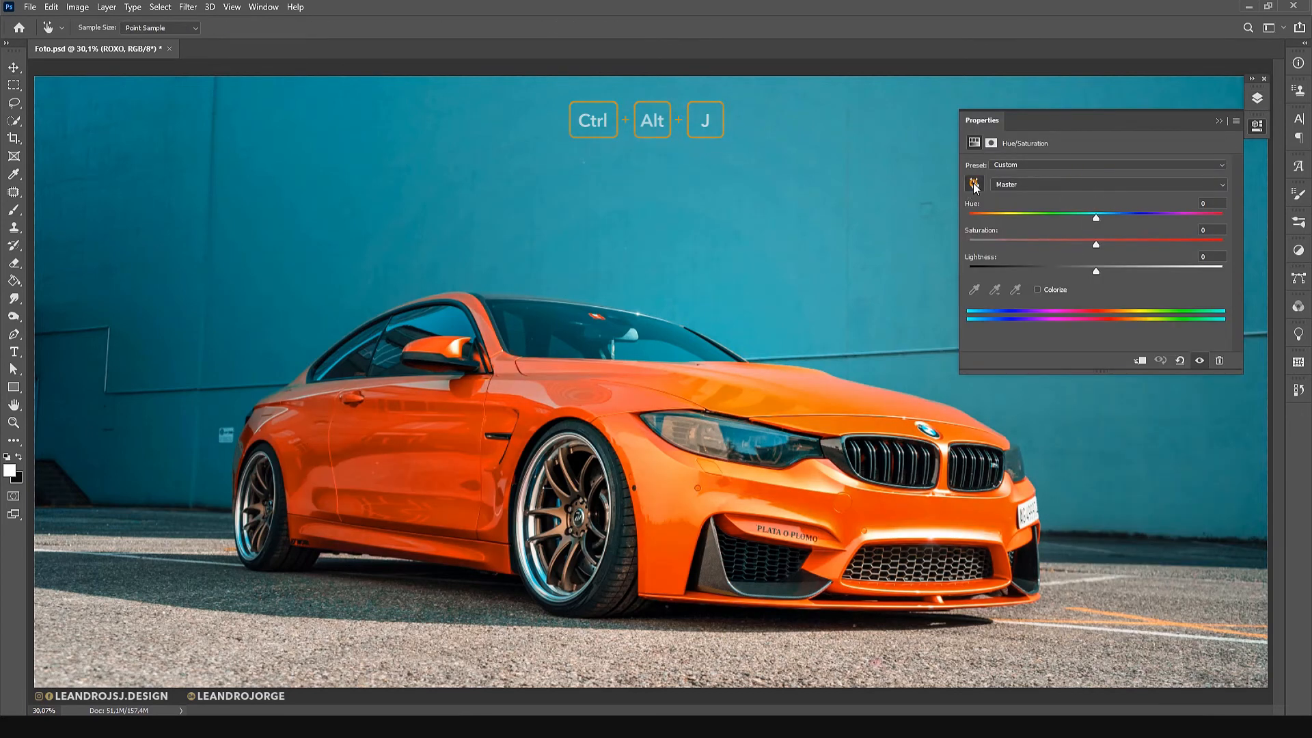
left_click(937, 512)
left_click_drag(1068, 218, 989, 220)
left_click_drag(1128, 244, 1023, 244)
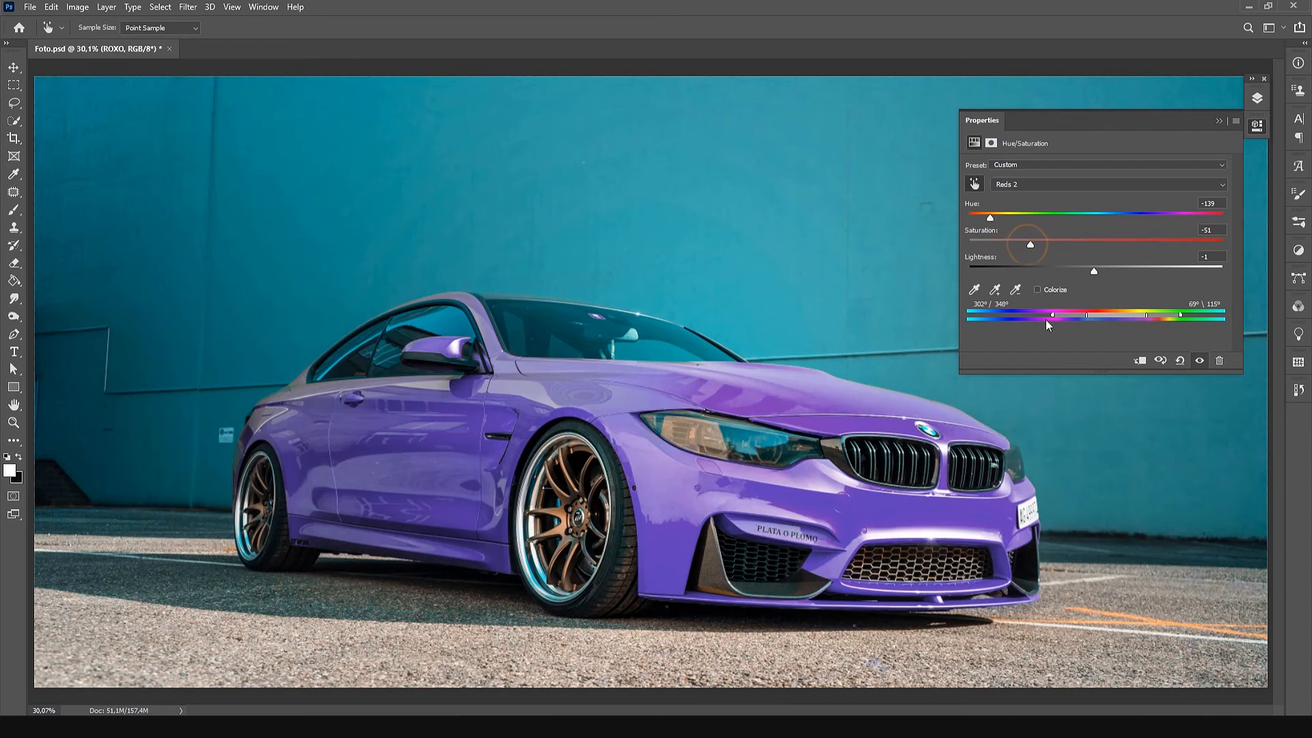
Refine the ROXO purple with color range 295°/30° and 69°\106°, and set its lightness to -25.
mouse_move(1052, 317)
left_mouse_down()
mouse_move(1133, 317)
mouse_move(1100, 318)
left_mouse_up()
left_click_drag(1097, 314, 1118, 317)
left_click_drag(1093, 272, 1072, 273)
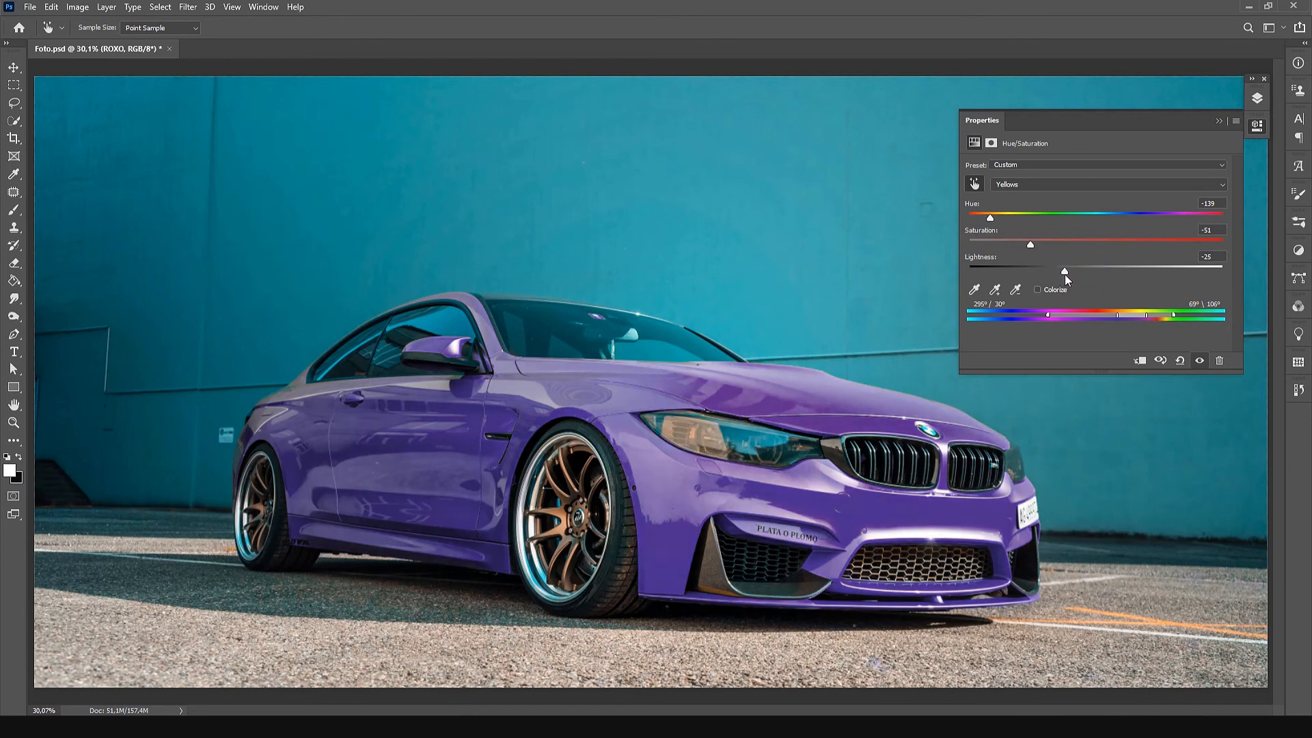
Label all the color adjustment layers from ROXO to VERMELHO red and group them under the name CORES.
left_click(1256, 98)
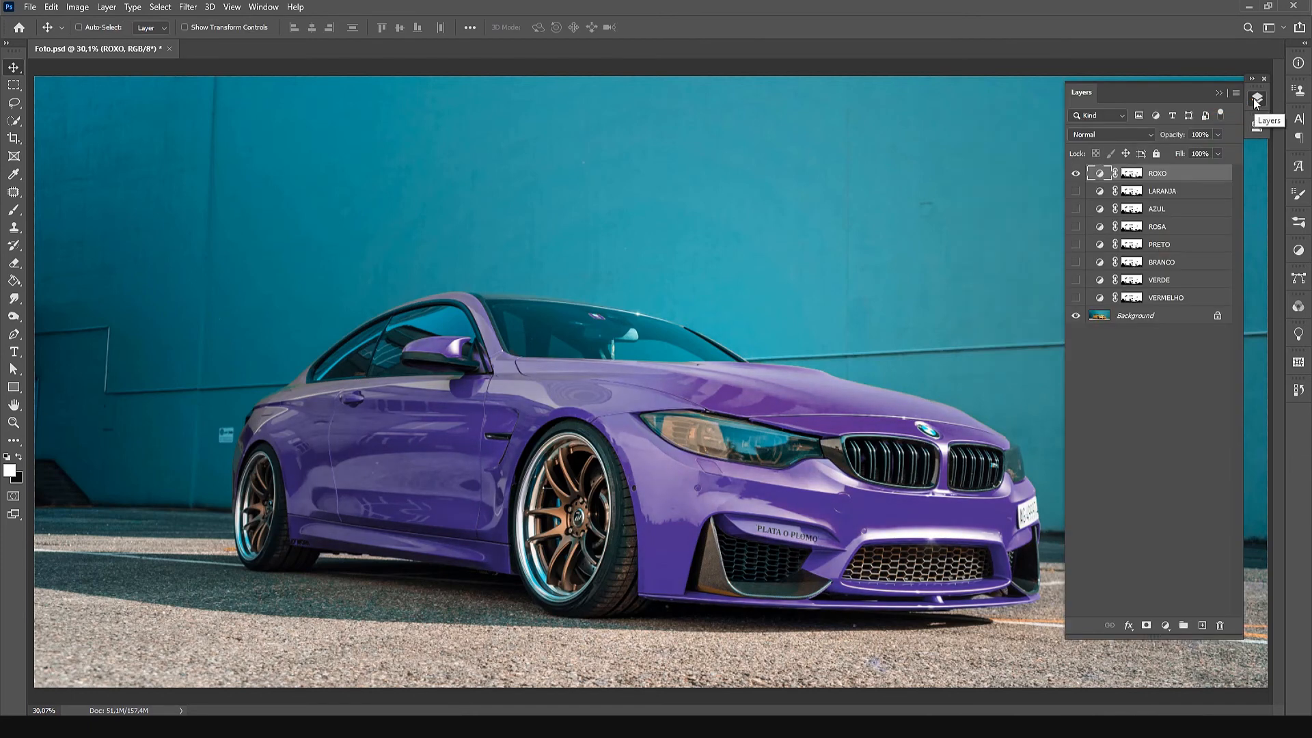
right_click(1076, 174)
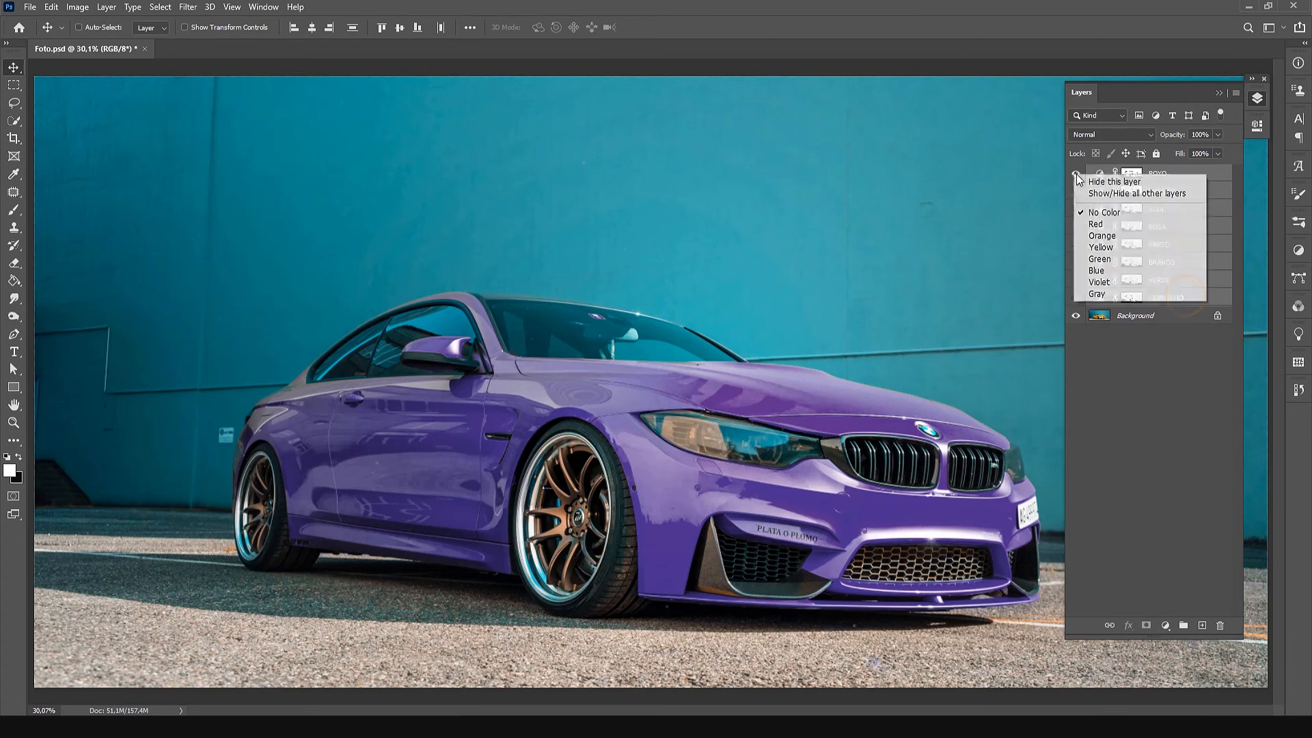
left_click(1096, 224)
key("ctrl+g")
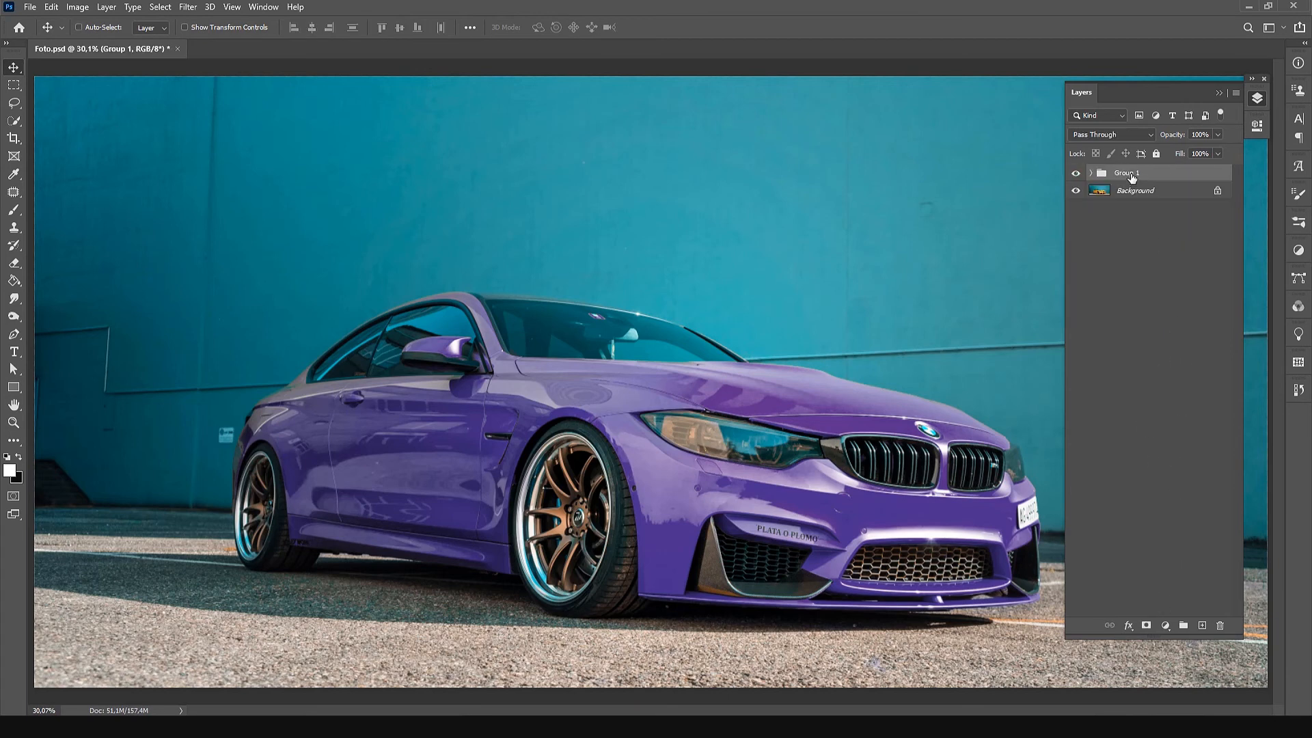
double_click(1126, 173)
type("CORES")
key("Return")
Expand the CORES group and compare the car colors by showing each layer alone in turn, from ROXO down to VERMELHO.
left_click(1090, 174)
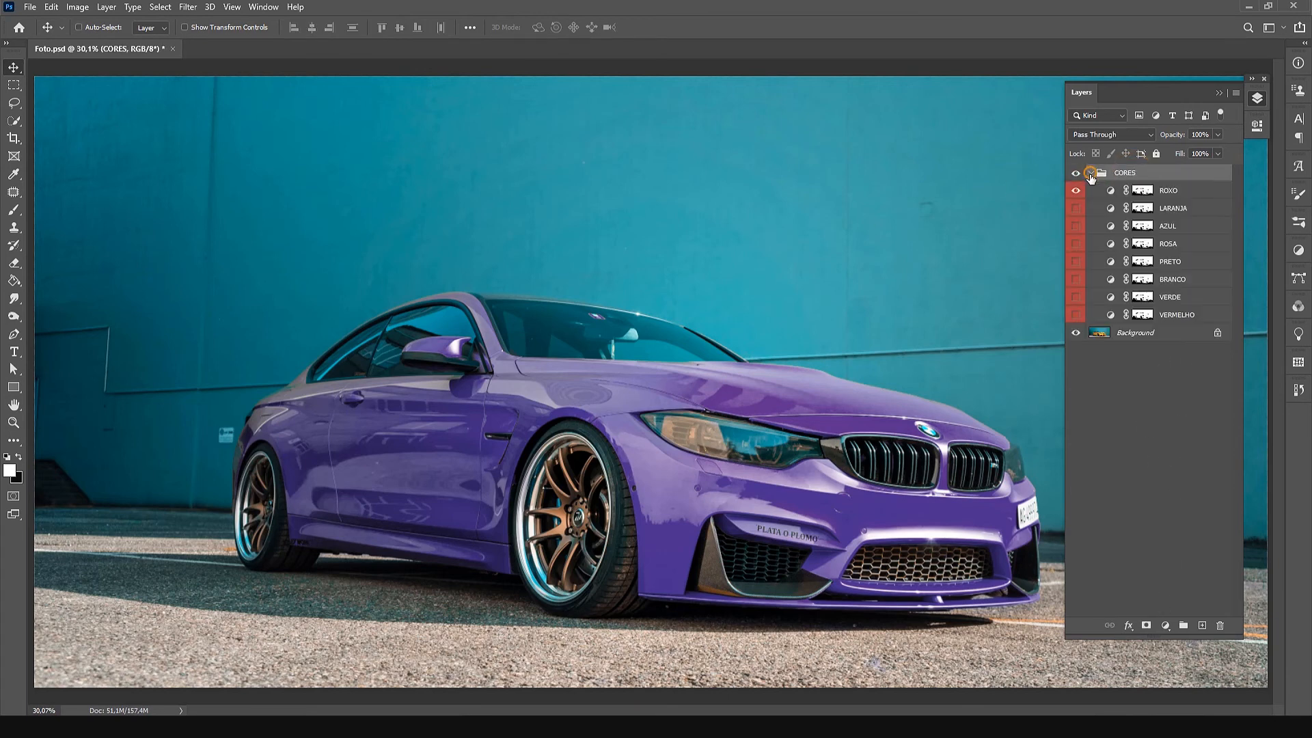
left_click(1077, 191)
left_click(1076, 208)
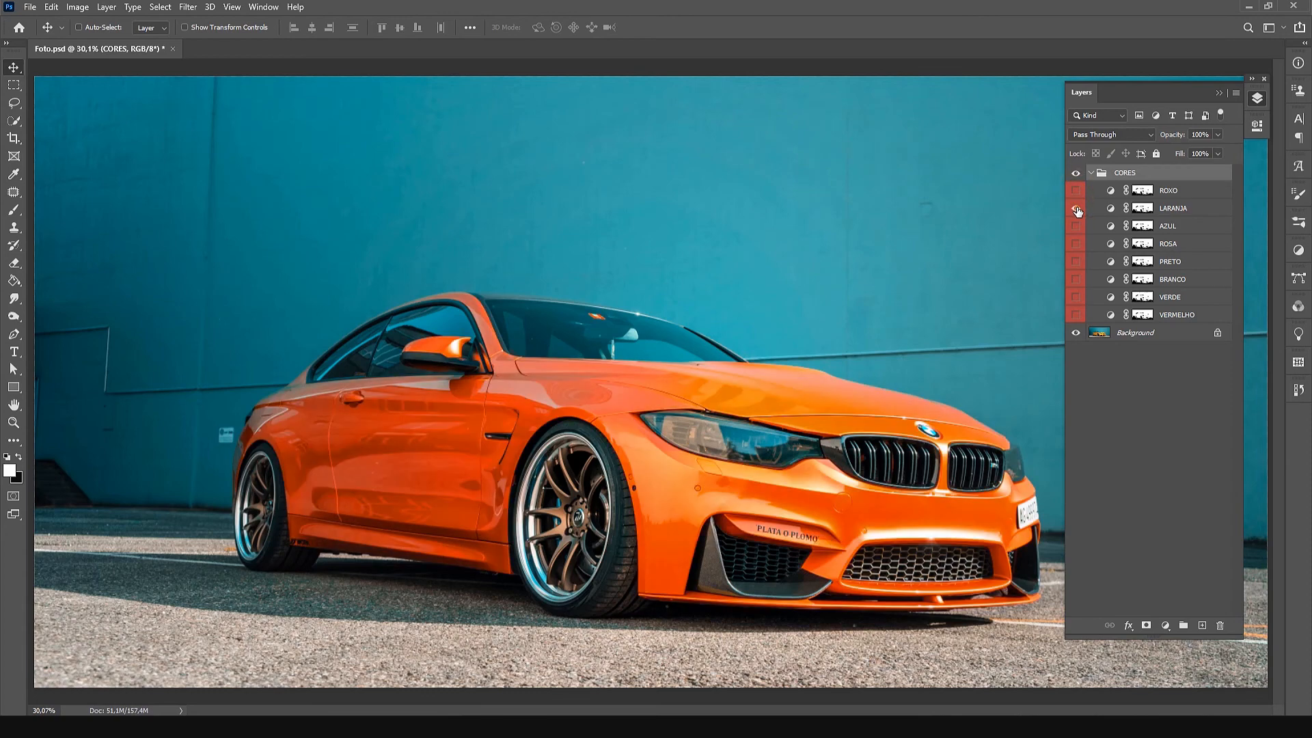
left_click(1076, 209)
left_click(1076, 226)
left_click(1076, 226)
left_click(1076, 244)
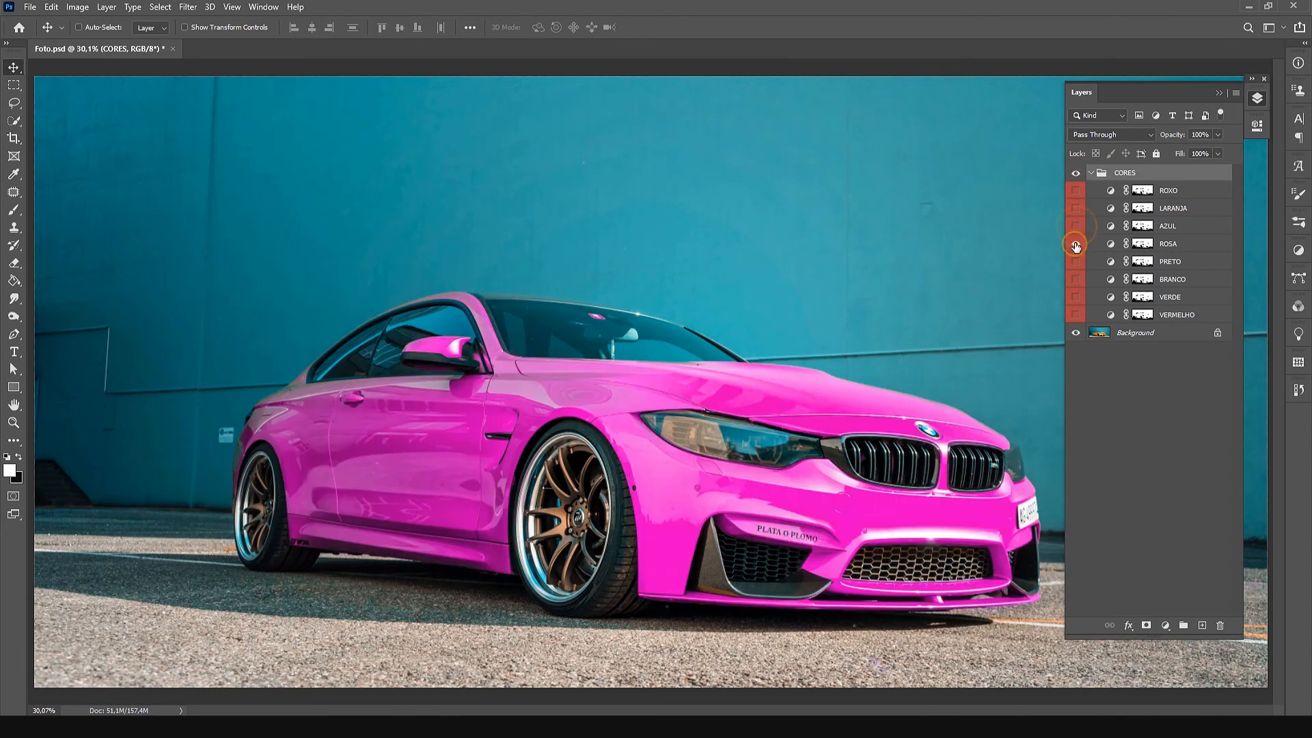
left_click(1076, 244)
left_click(1076, 261)
left_click(1076, 261)
left_click(1076, 279)
left_click(1077, 280)
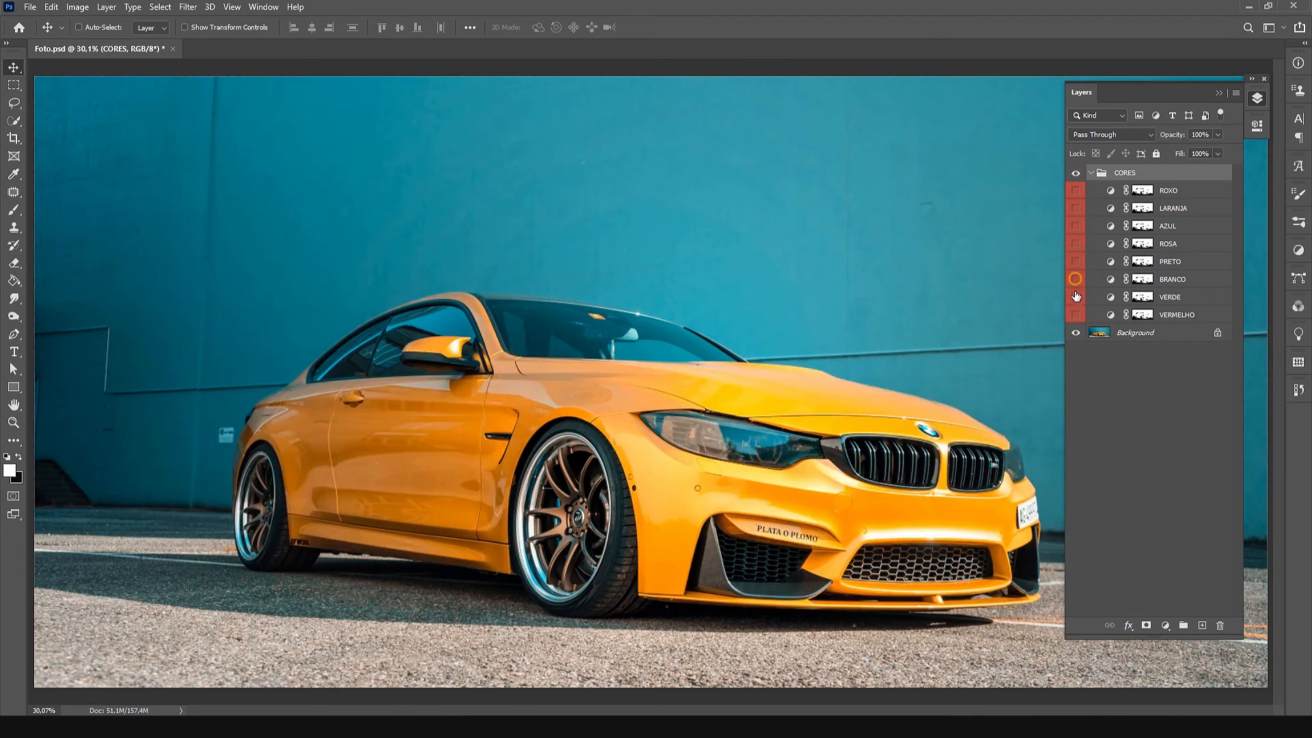
left_click(1076, 297)
left_click(1076, 298)
left_click(1076, 315)
left_click(1076, 315)
key("F7")
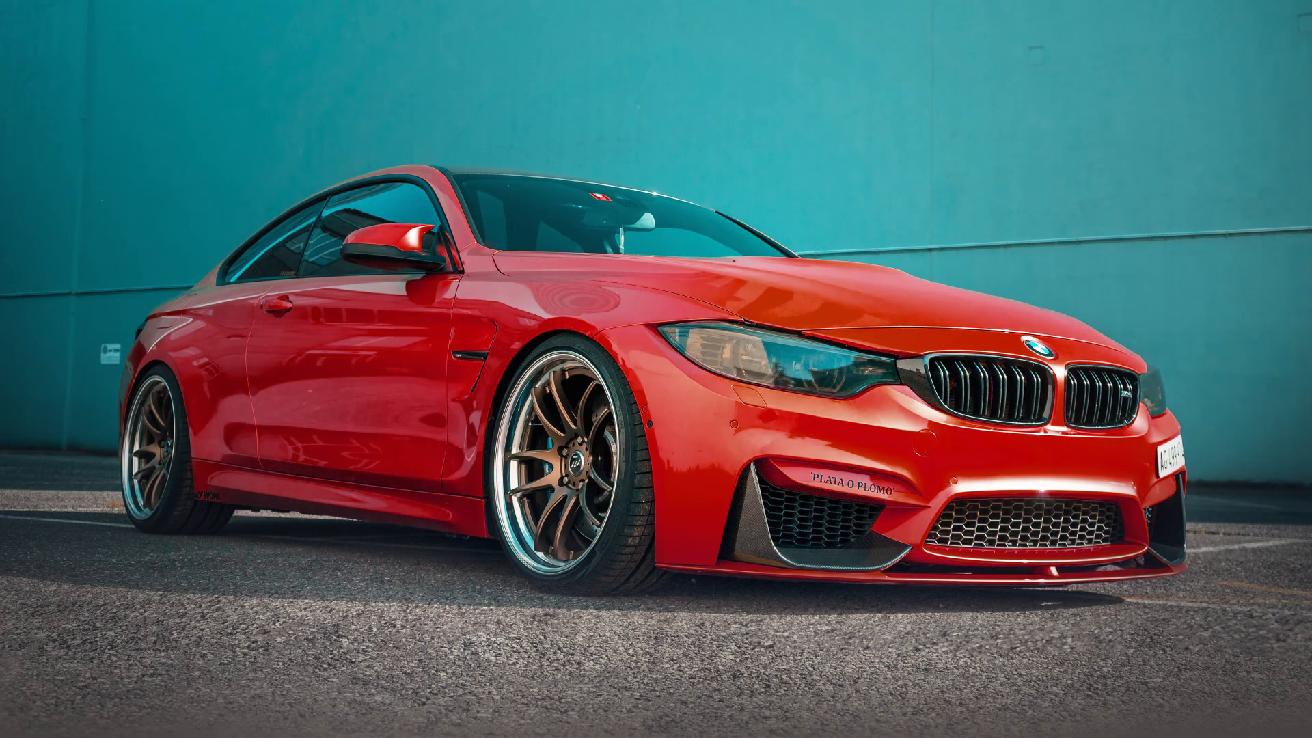